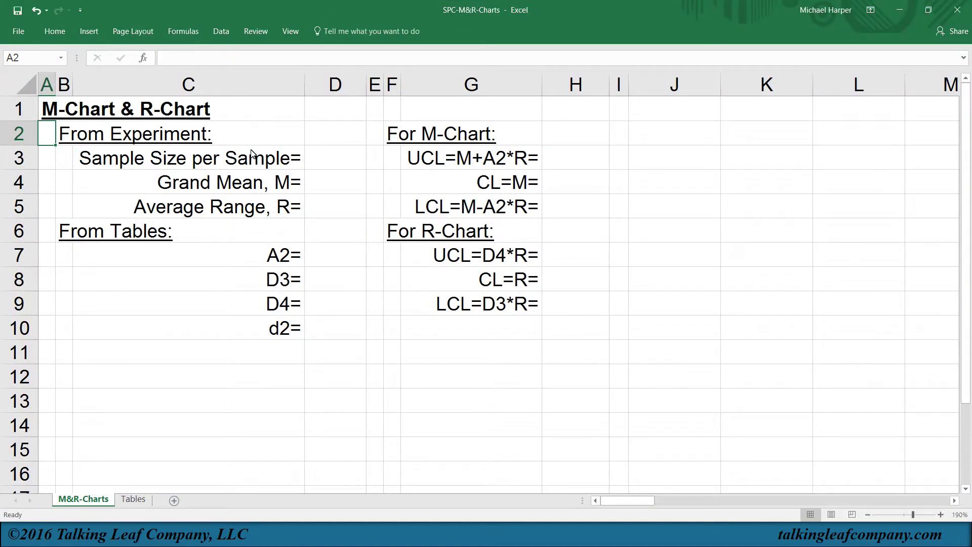
# Enter sample size 8, grand mean 200 and average range 40 in D3:D5.
pyautogui.click(331, 162)
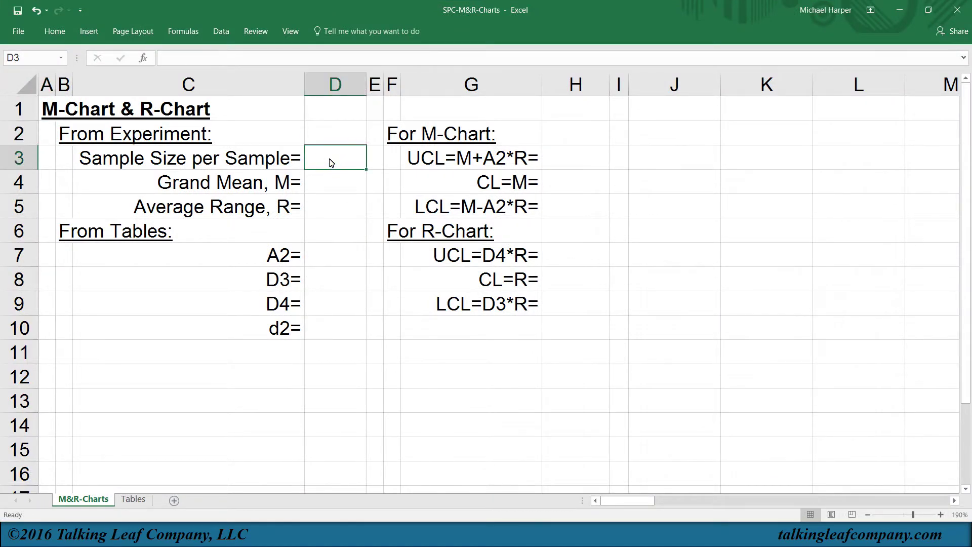
pyautogui.write('8')
pyautogui.click(326, 183)
pyautogui.write('200')
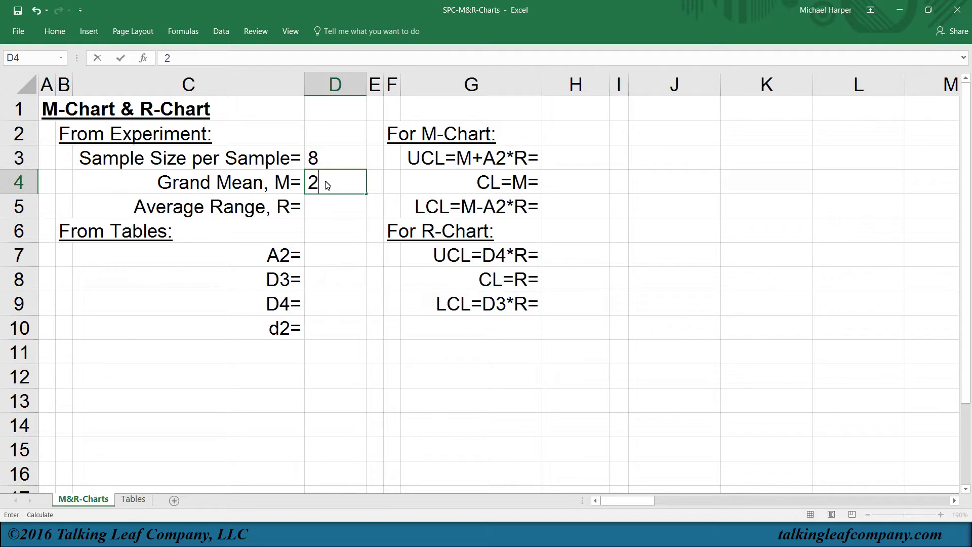
pyautogui.click(315, 208)
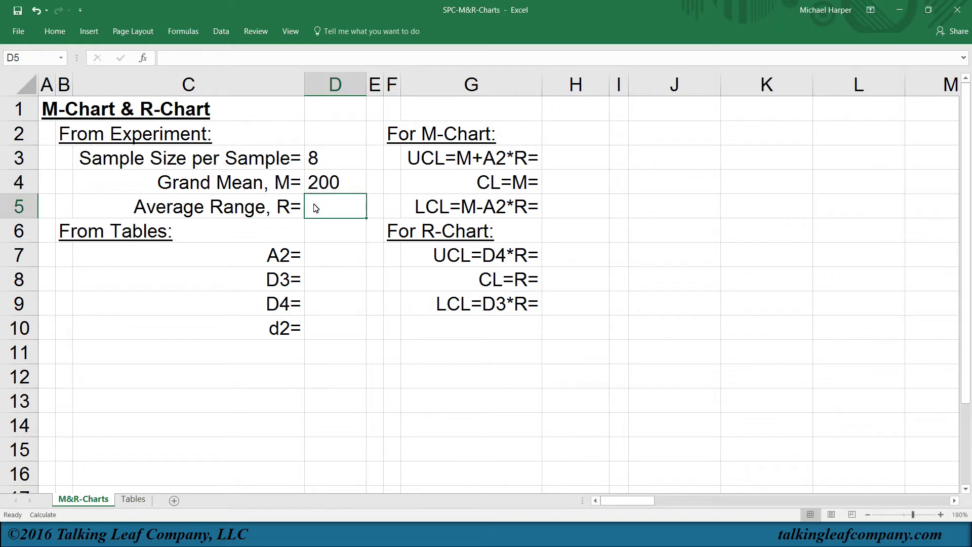
pyautogui.write('40')
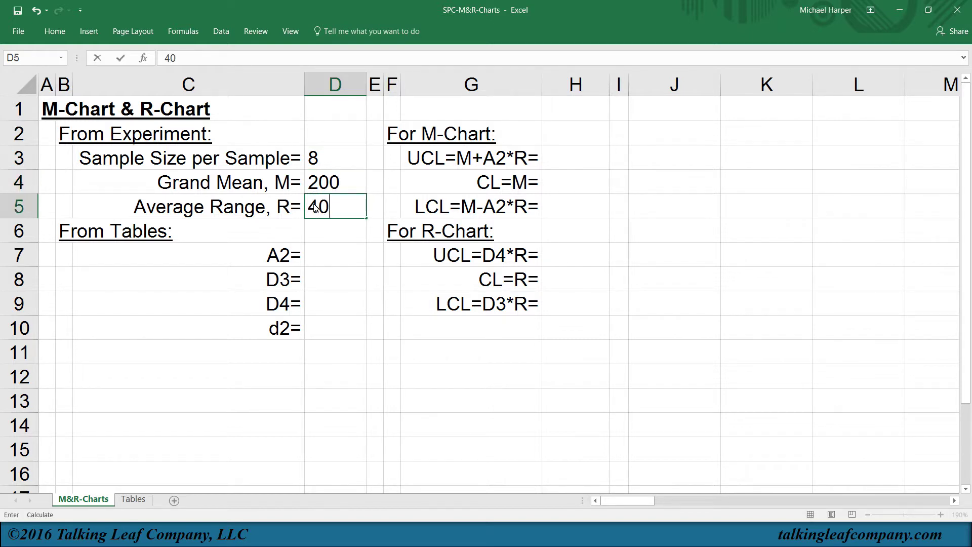
pyautogui.click(324, 240)
pyautogui.press('Return')
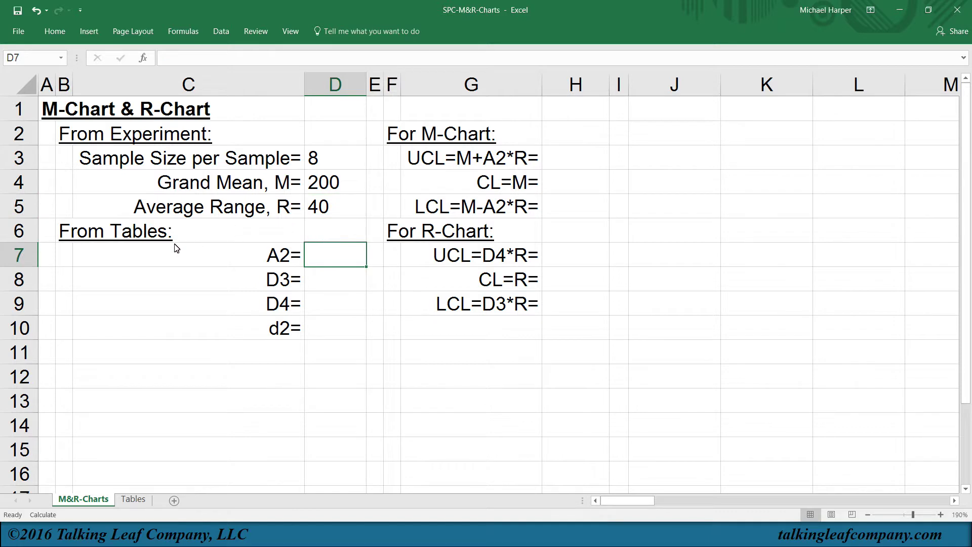
# Look up the size-8 factors on the Tables sheet and enter .373, .136, 1.864, 2.847 in D7:D10.
pyautogui.click(134, 499)
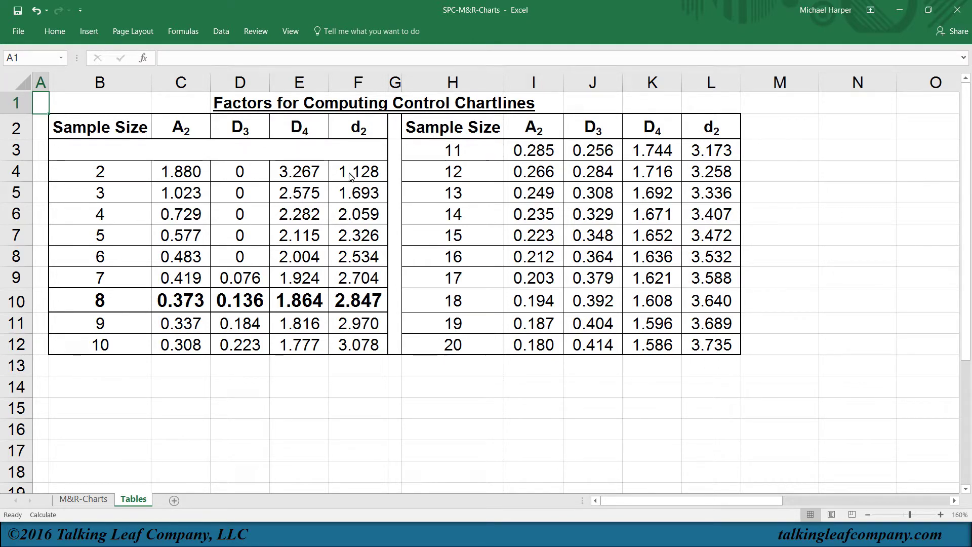
pyautogui.click(93, 500)
pyautogui.click(318, 259)
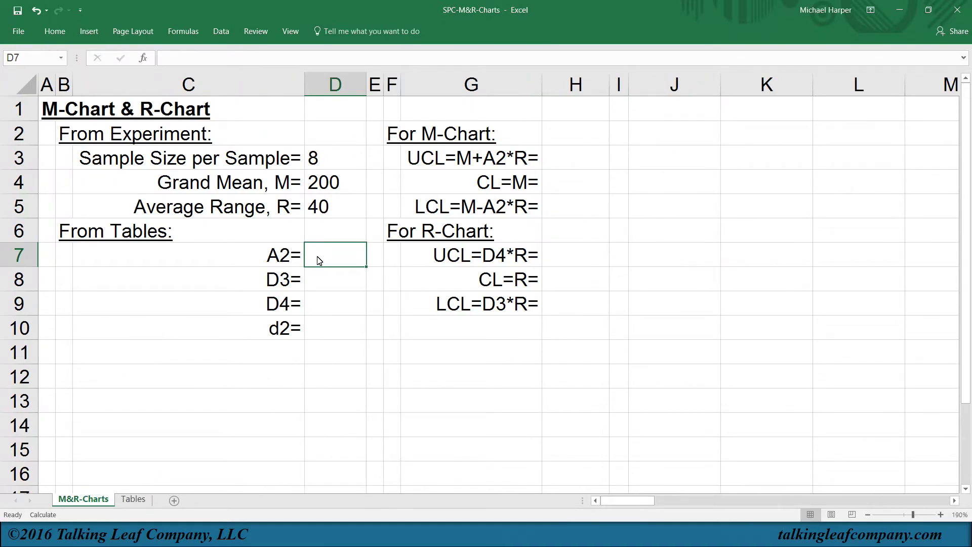
pyautogui.write('.373')
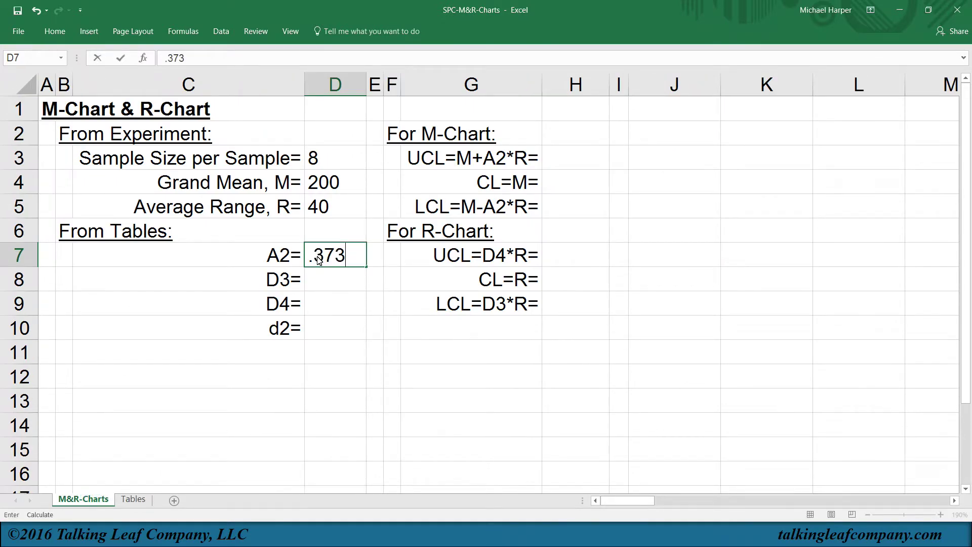
pyautogui.press('Return')
pyautogui.write('.136')
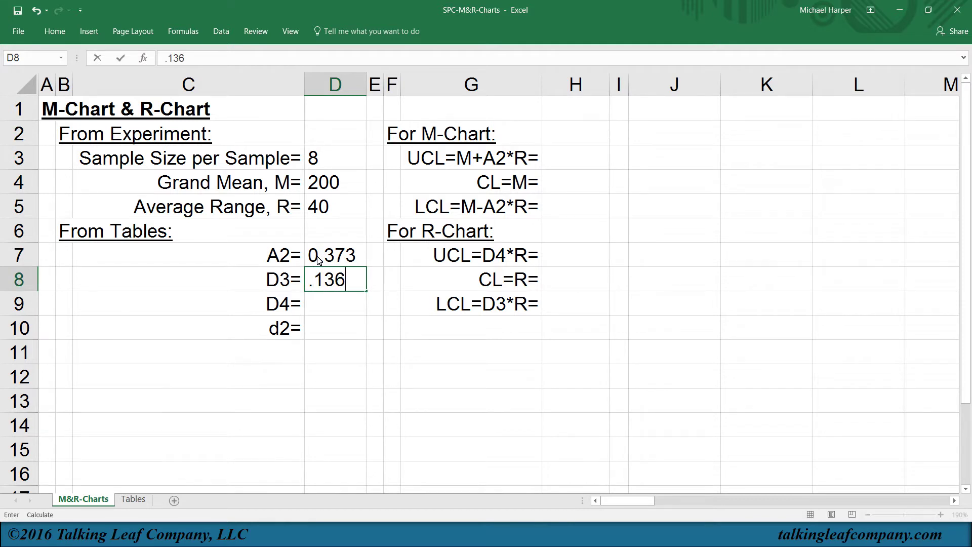
pyautogui.press('Return')
pyautogui.write('1')
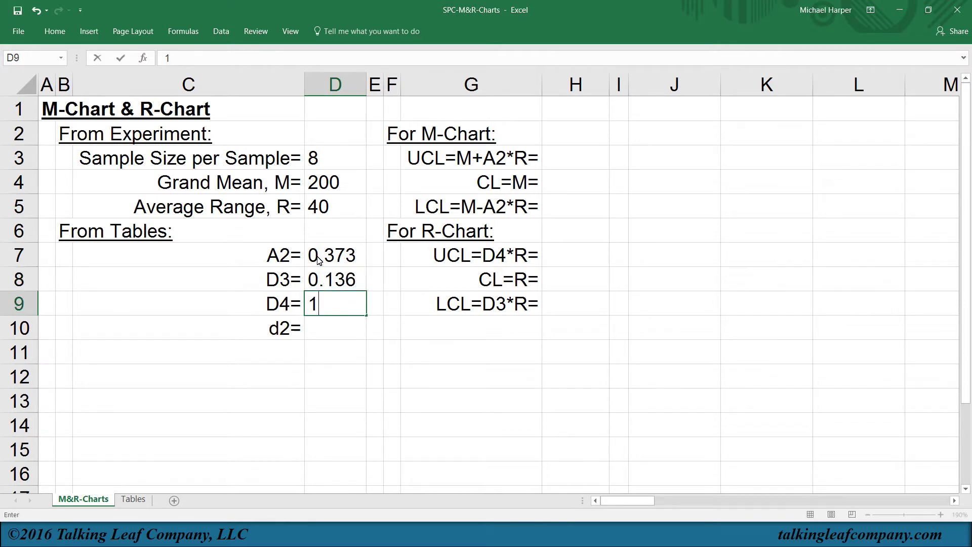
pyautogui.write('.864')
pyautogui.press('Return')
pyautogui.write('2.')
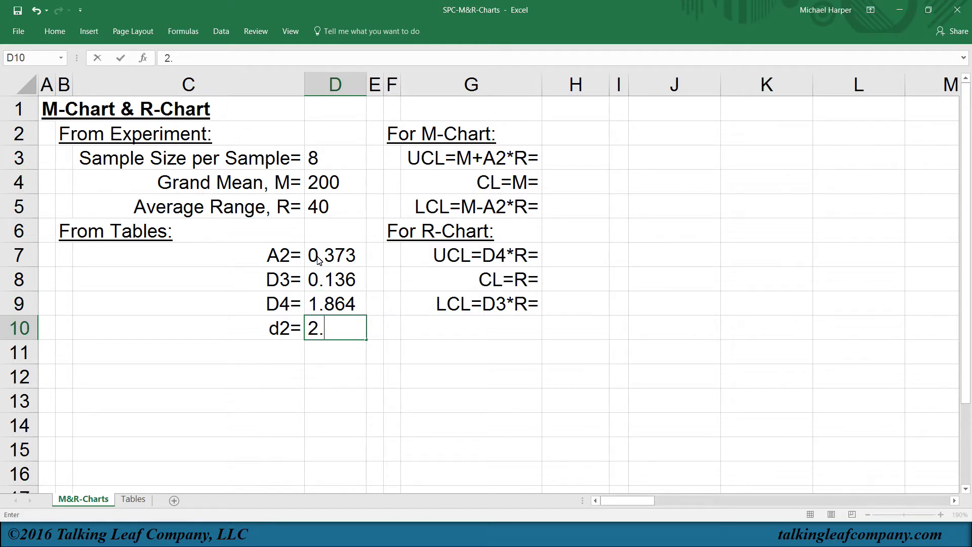
pyautogui.write('847')
pyautogui.press('Return')
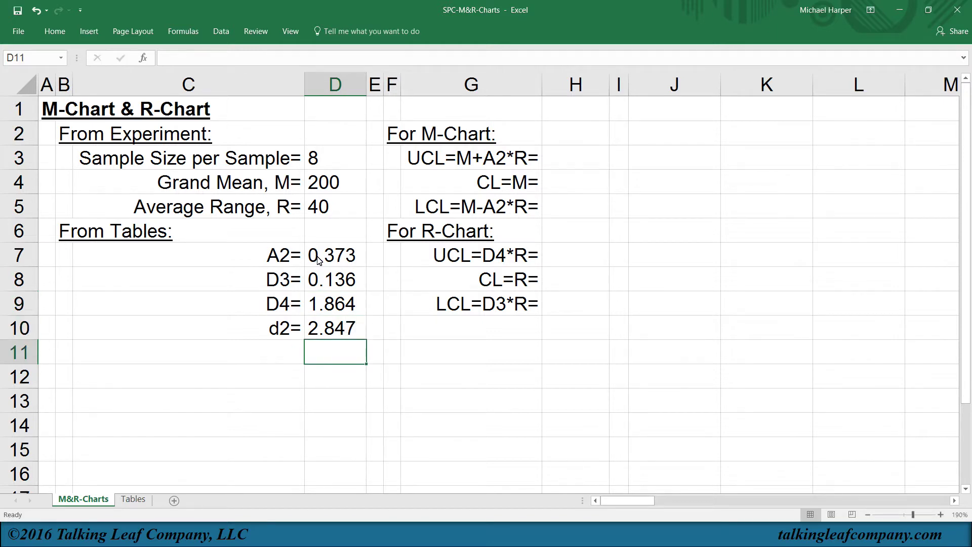
# Enter =D4+D7*D5 in H3 for the M-chart UCL of 214.92.
pyautogui.click(564, 167)
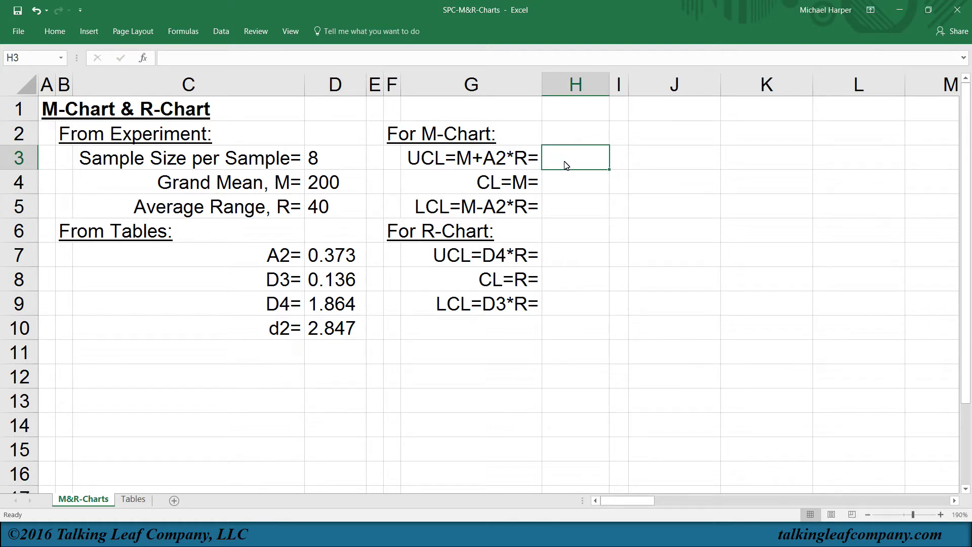
pyautogui.write('=')
pyautogui.click(325, 188)
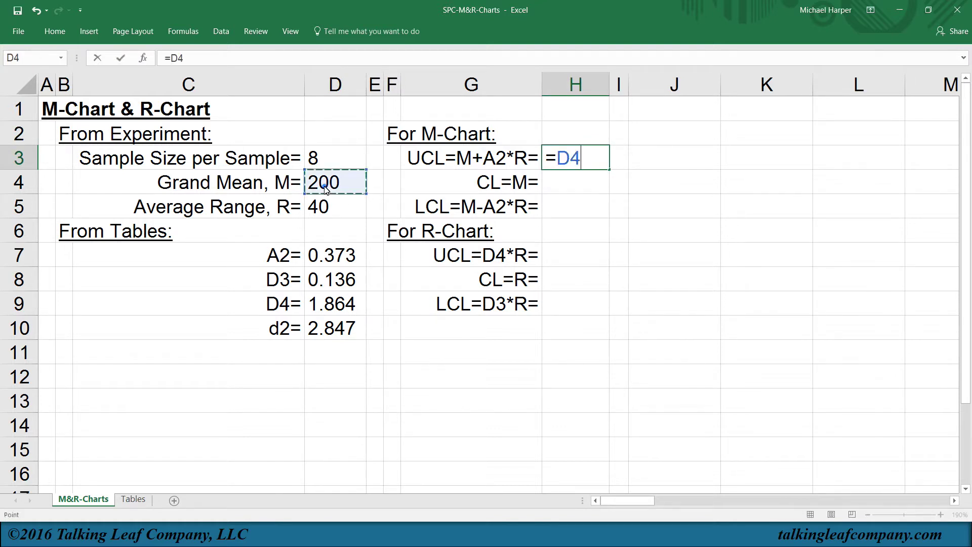
pyautogui.write('+')
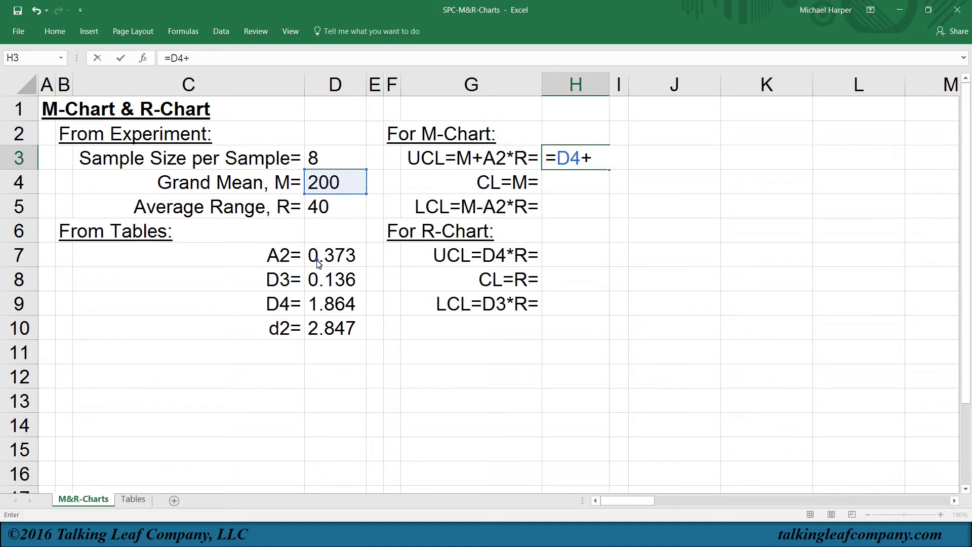
pyautogui.click(318, 263)
pyautogui.write('*')
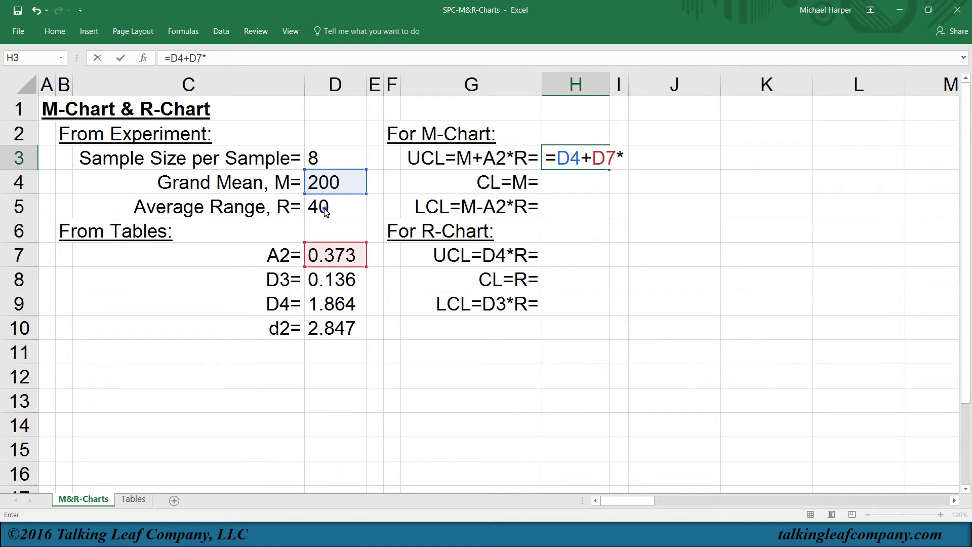
pyautogui.click(325, 211)
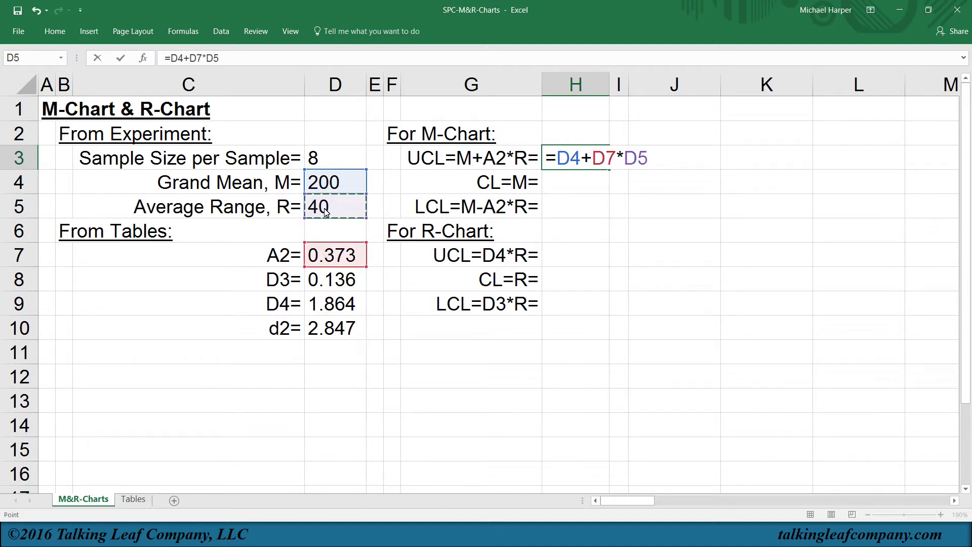
pyautogui.press('Return')
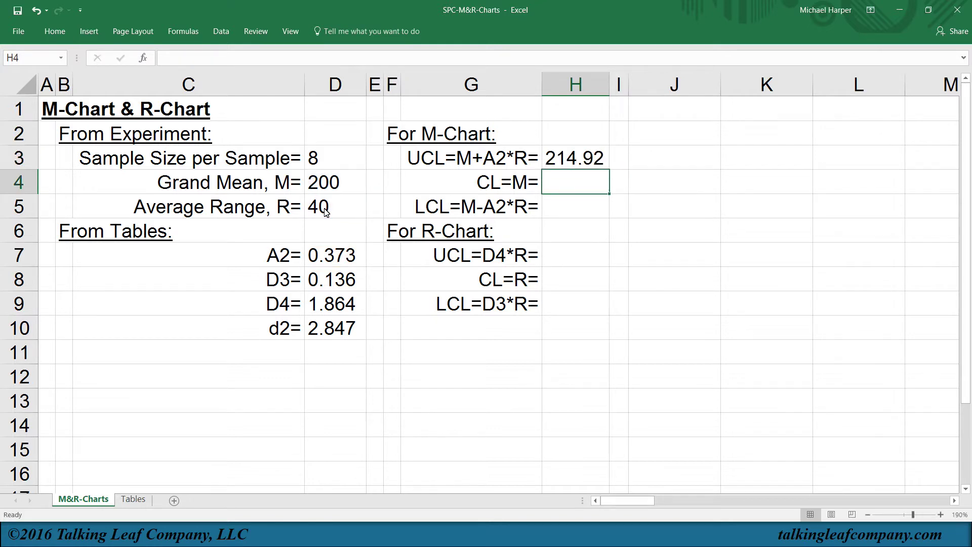
# Set the M-chart CL in H4 to =D4, giving 200.00.
pyautogui.write('=')
pyautogui.click(328, 187)
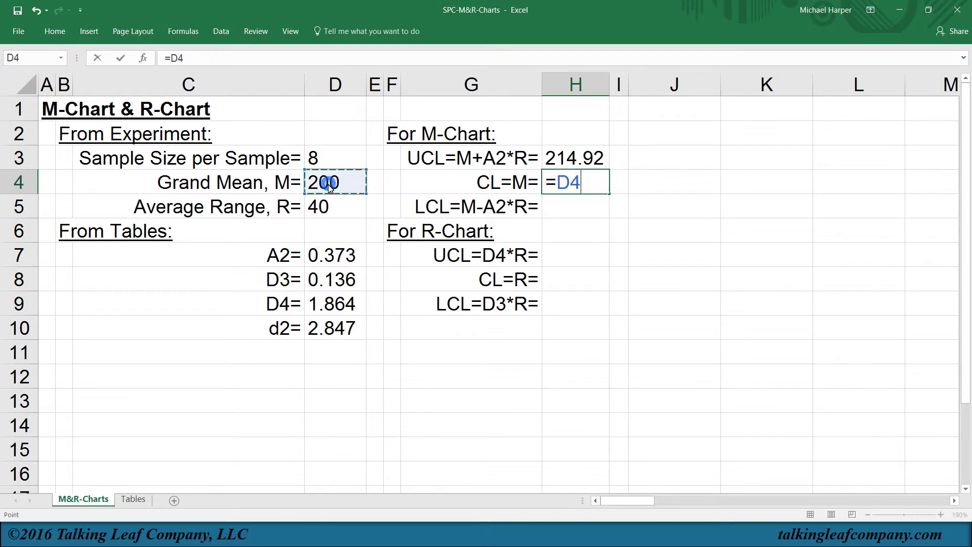
pyautogui.press('Return')
# Enter =D4-D7*D5 in H5 for the M-chart LCL of 185.08.
pyautogui.write('=')
pyautogui.click(328, 188)
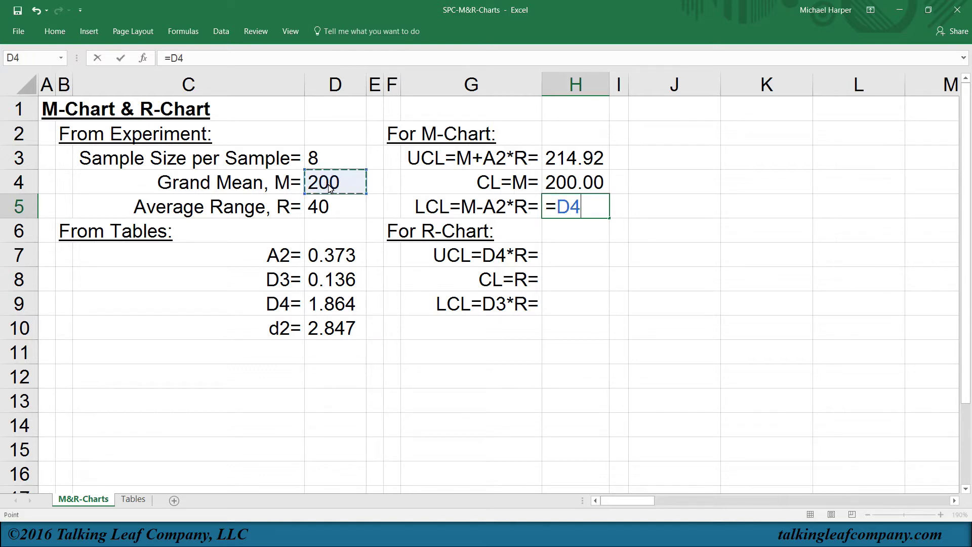
pyautogui.write('-')
pyautogui.click(331, 248)
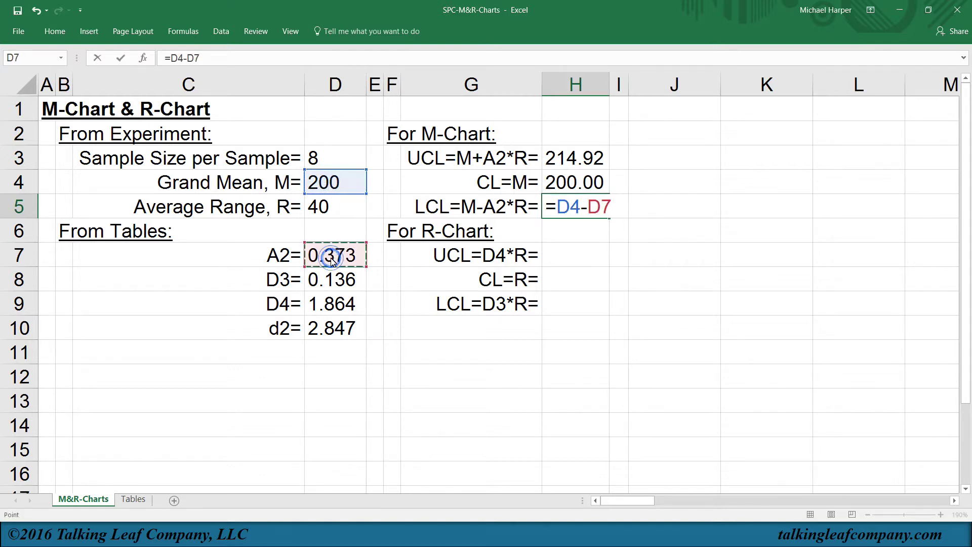
pyautogui.write('*')
pyautogui.click(324, 212)
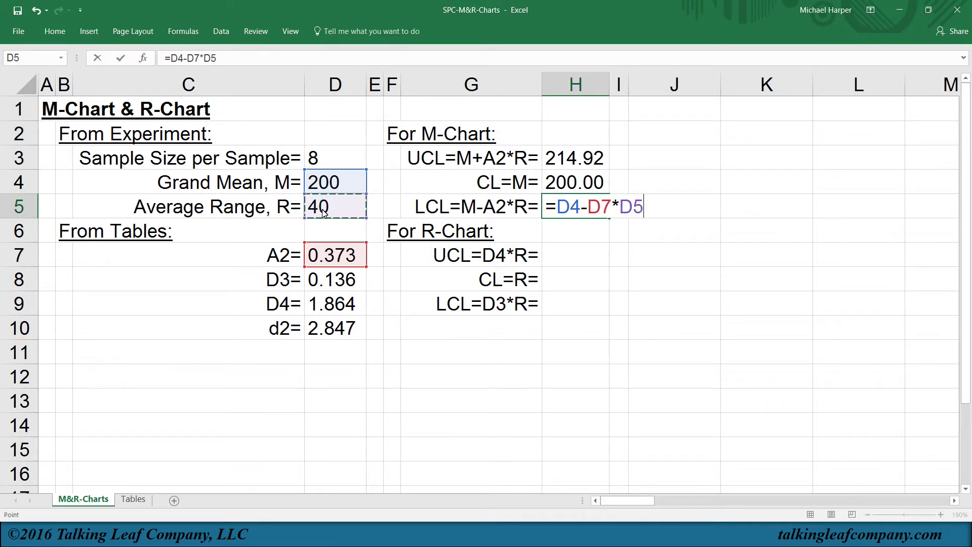
pyautogui.press('Return')
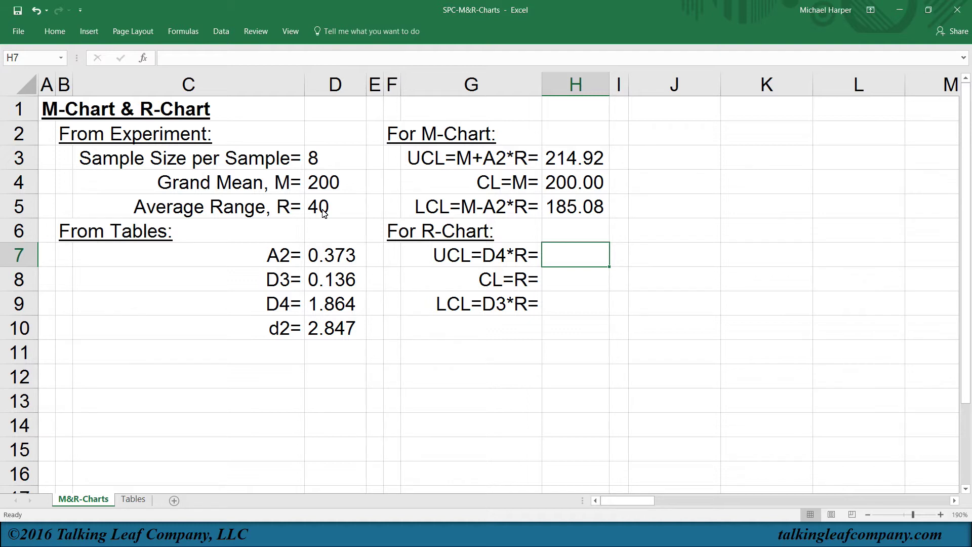
# Compute the R-chart UCL as the D4 factor times the average range, giving 74.56.
pyautogui.write('=')
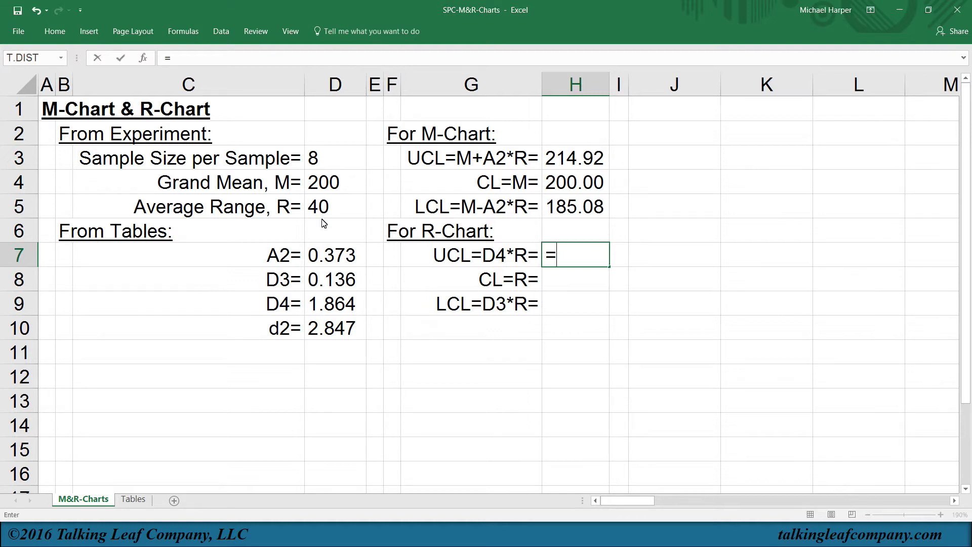
pyautogui.click(328, 303)
pyautogui.write('*')
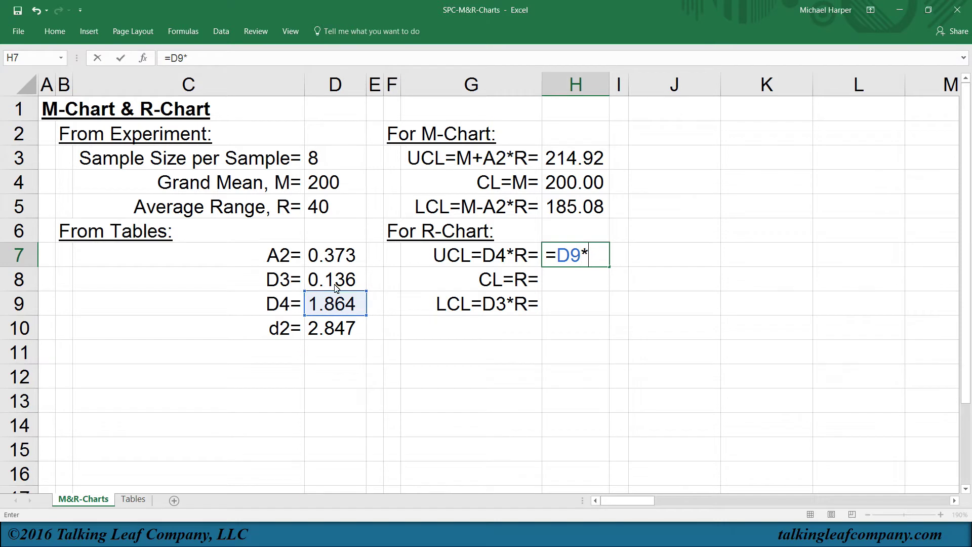
pyautogui.click(327, 211)
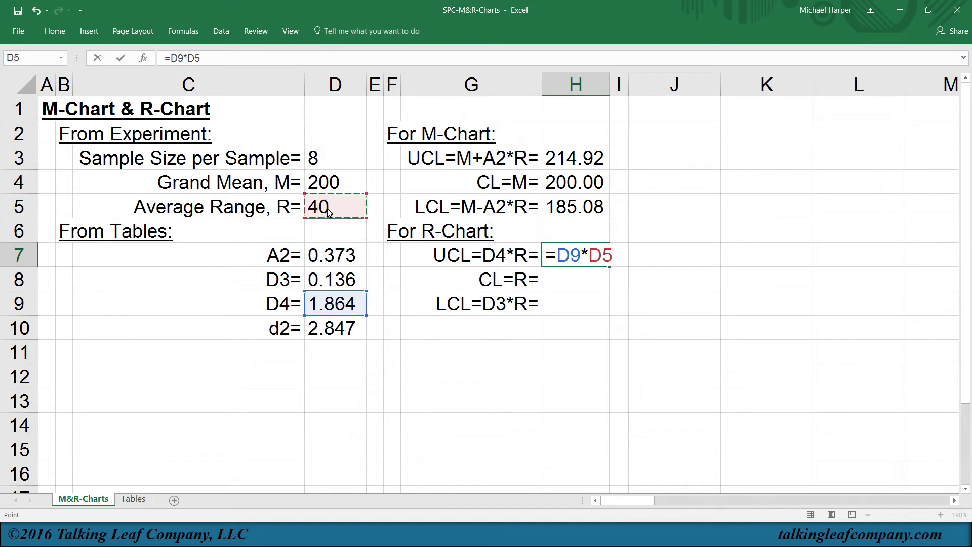
pyautogui.press('Return')
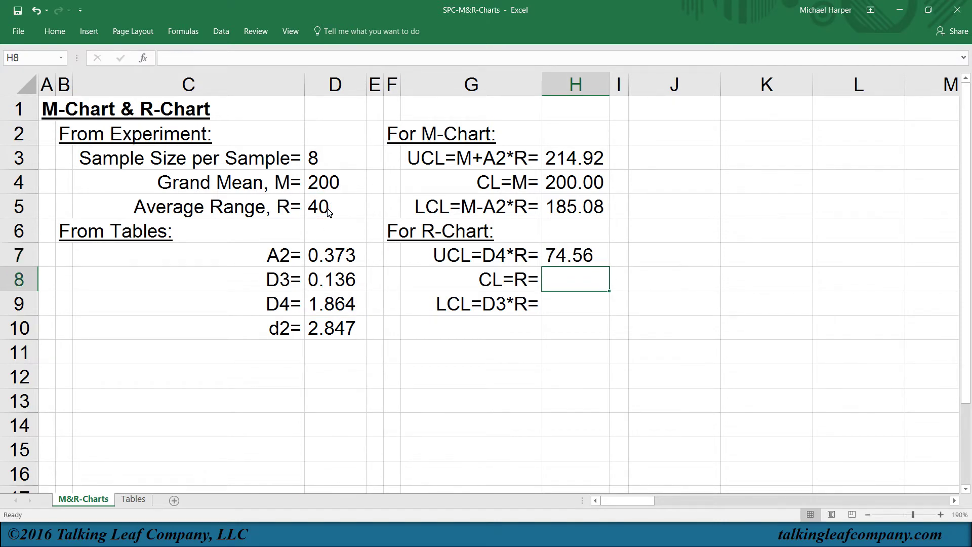
# Set the R-chart CL equal to the average range, giving 40.00.
pyautogui.write('=')
pyautogui.click(328, 212)
pyautogui.press('Return')
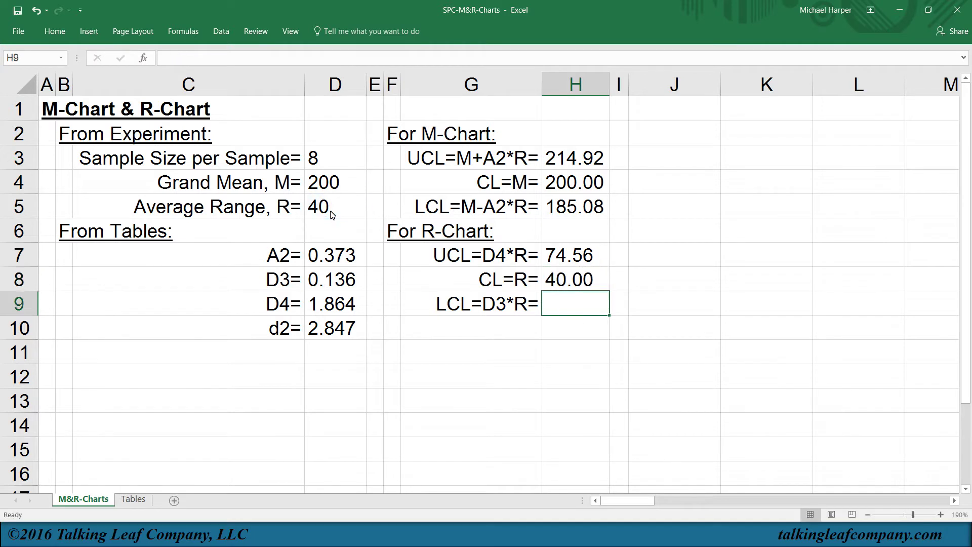
# Enter =D8*D5 (D3 factor times R) in H9 for the R-chart LCL of 5.44.
pyautogui.write('=')
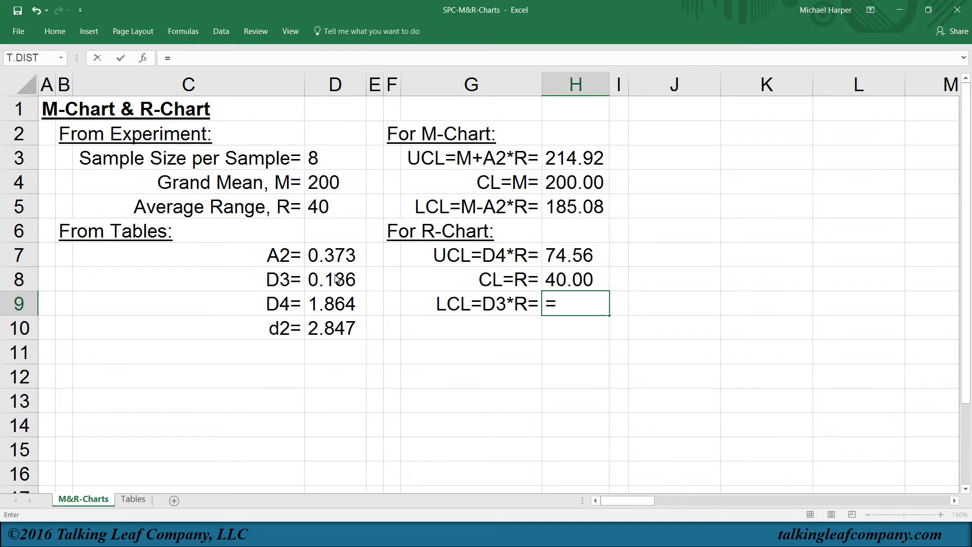
pyautogui.click(335, 279)
pyautogui.write('*')
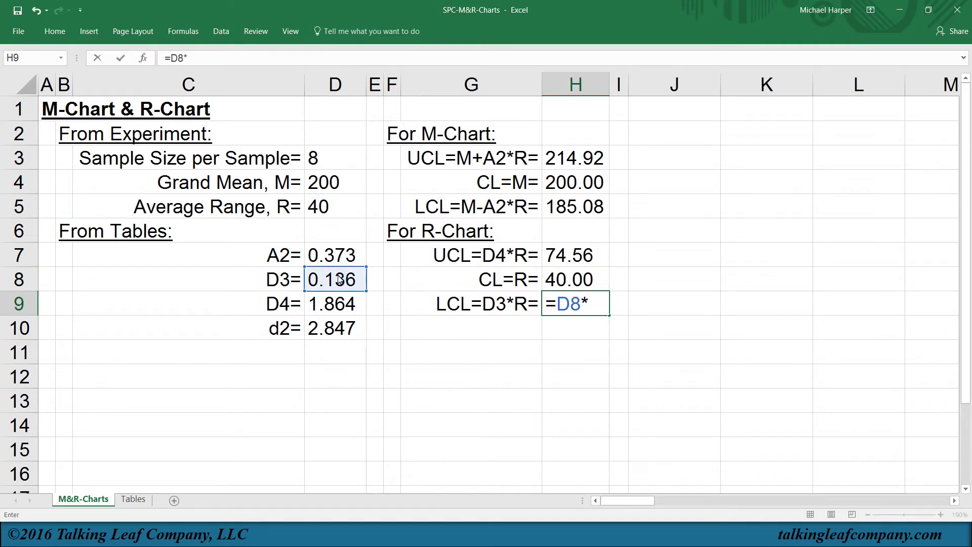
pyautogui.click(332, 214)
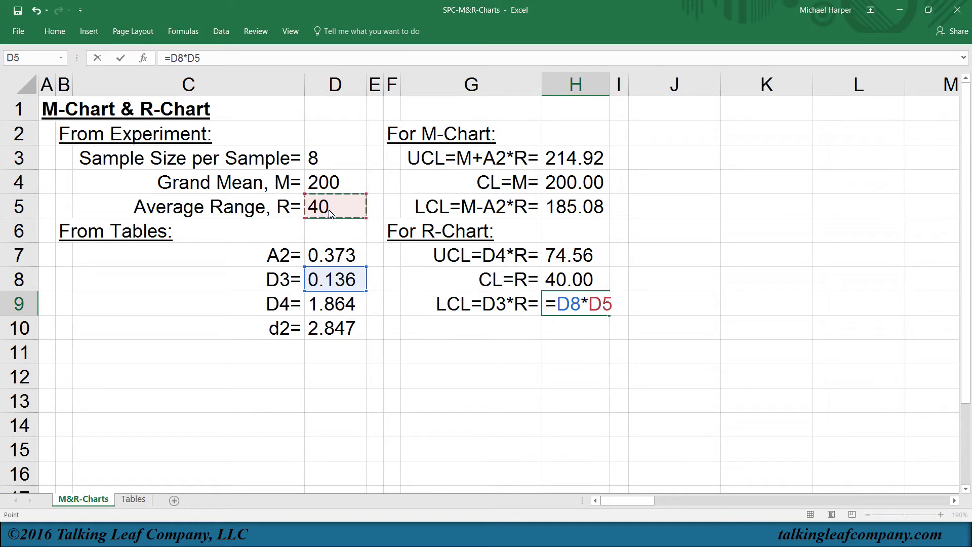
pyautogui.press('Return')
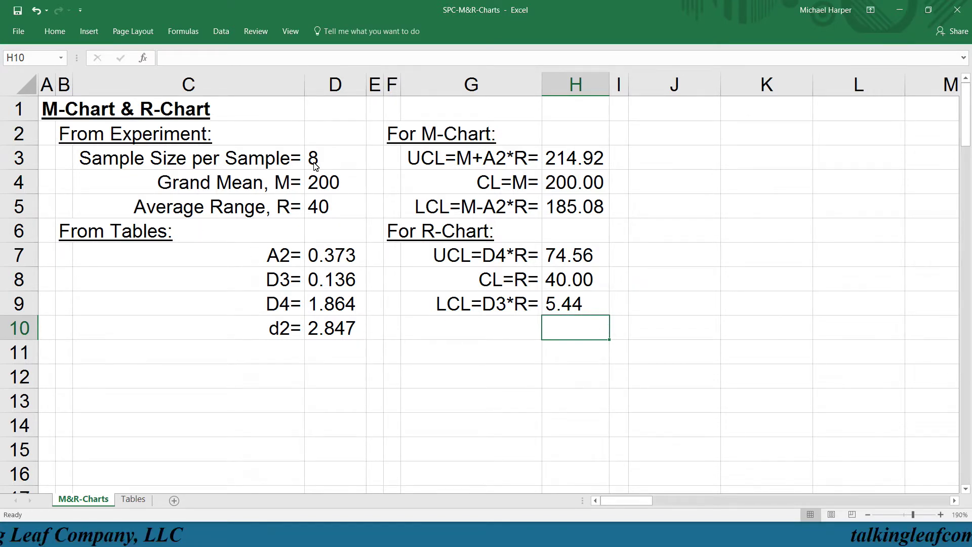
# Number the samples 1 through 8 across J2:Q2.
pyautogui.click(669, 140)
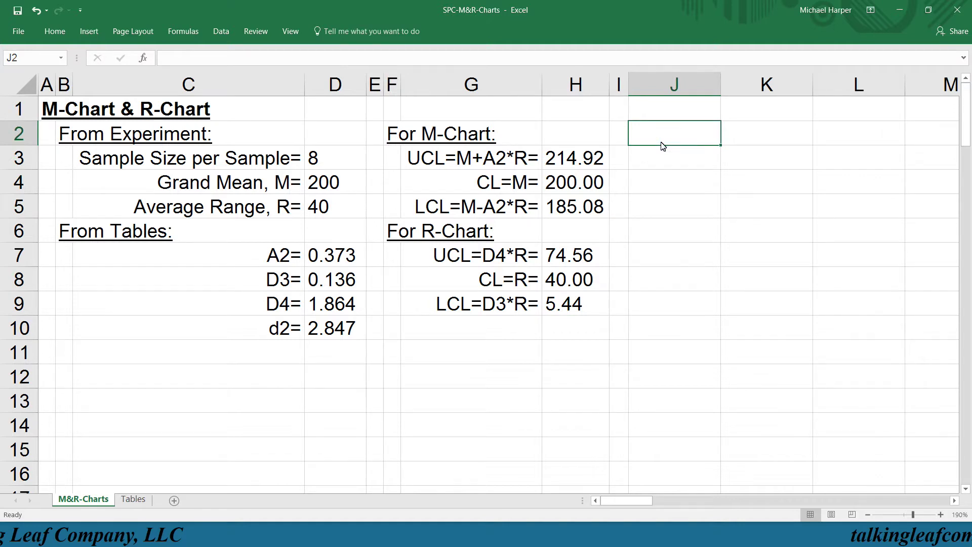
pyautogui.write('1\t2\t3\t4\t5\t6\t7')
pyautogui.press('Tab')
pyautogui.write('8')
pyautogui.press('Tab')
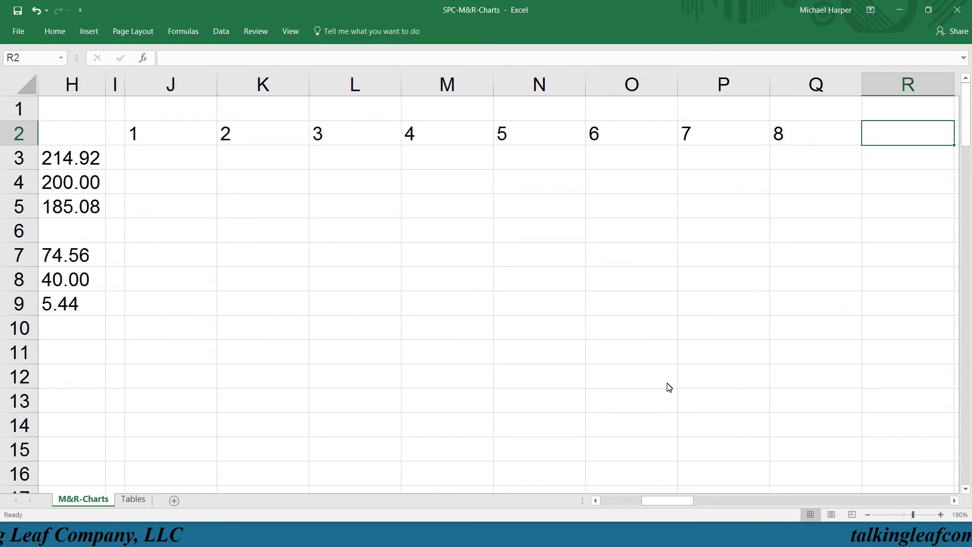
pyautogui.click(638, 500)
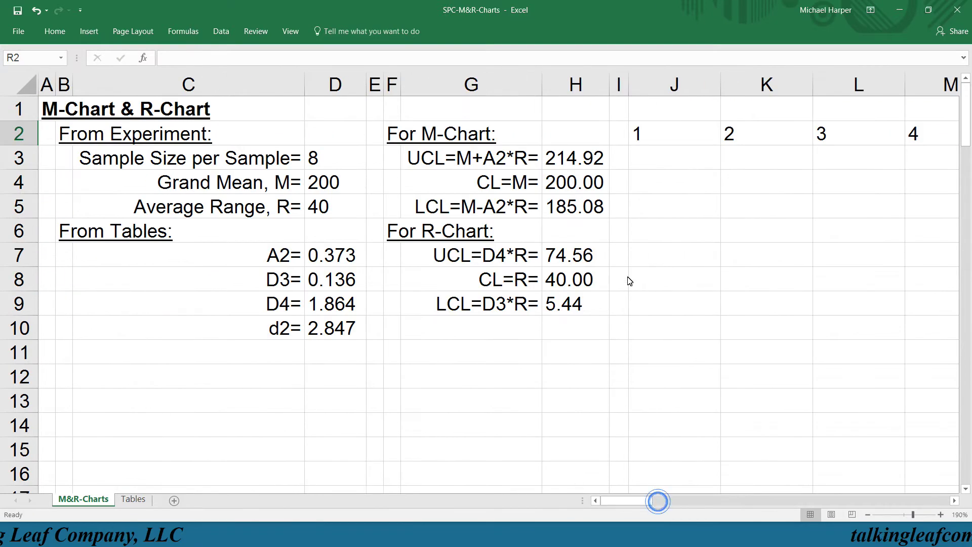
# Enter =NORMINV(RAND(),$D$4,$D$5/$D$10) in J3 for the first random sample value.
pyautogui.click(672, 156)
pyautogui.write('=')
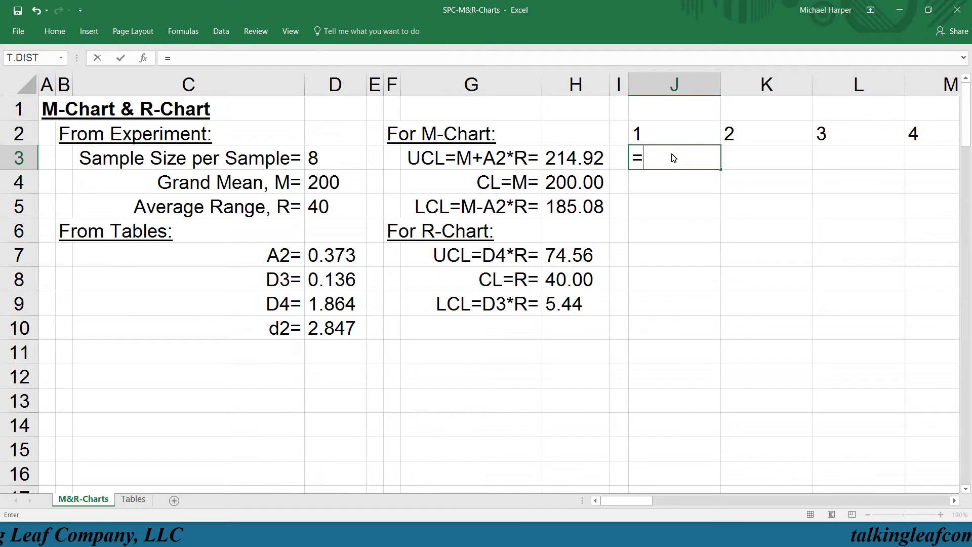
pyautogui.write('norminv(')
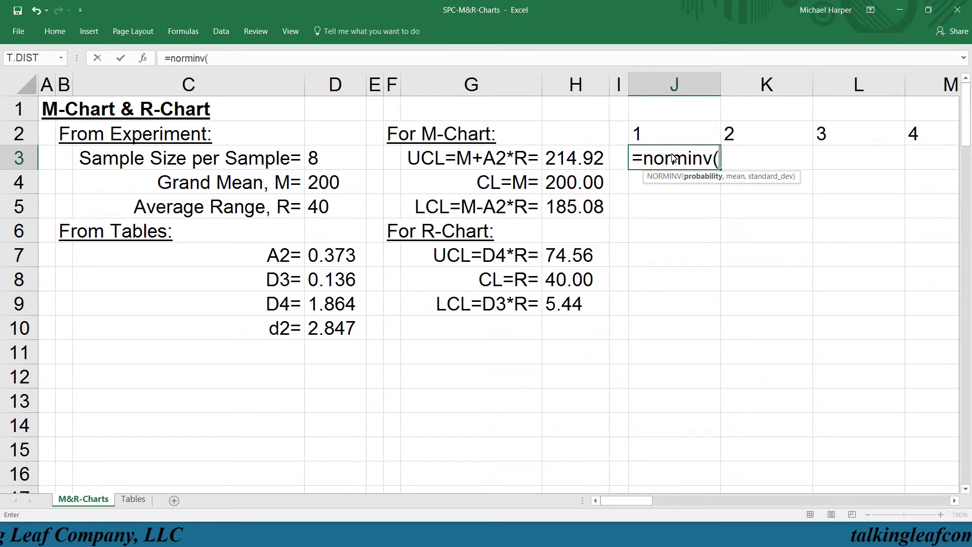
pyautogui.write('rand()')
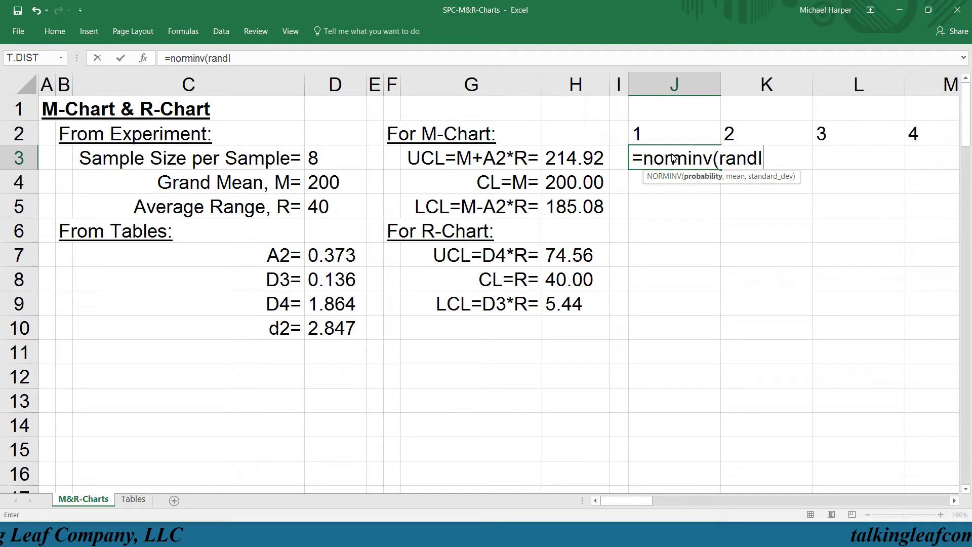
pyautogui.write(',')
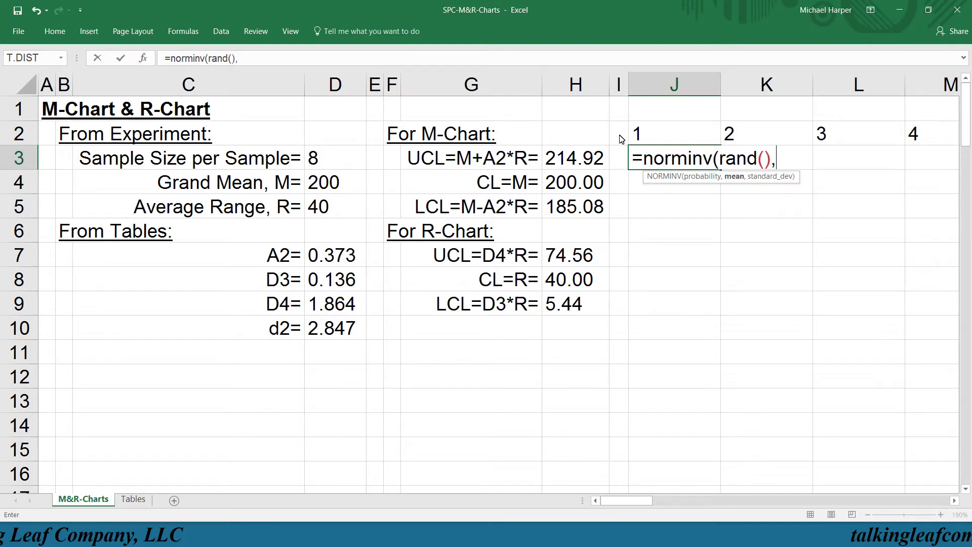
pyautogui.click(320, 189)
pyautogui.write(',')
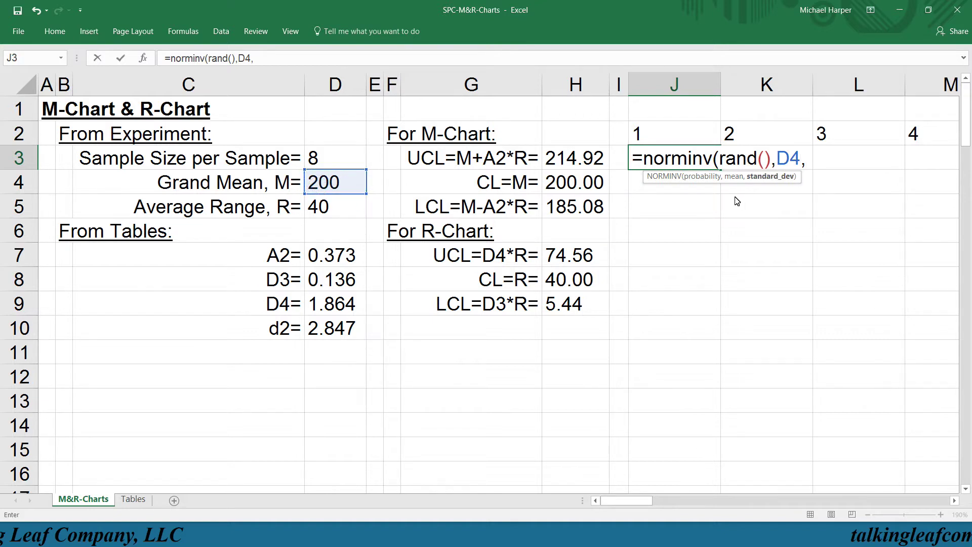
pyautogui.click(324, 211)
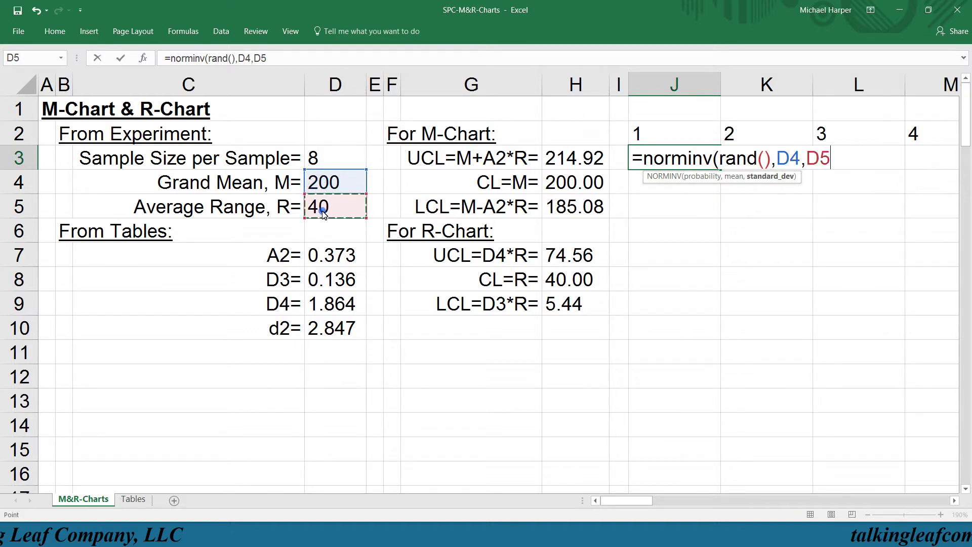
pyautogui.write('/')
pyautogui.click(334, 337)
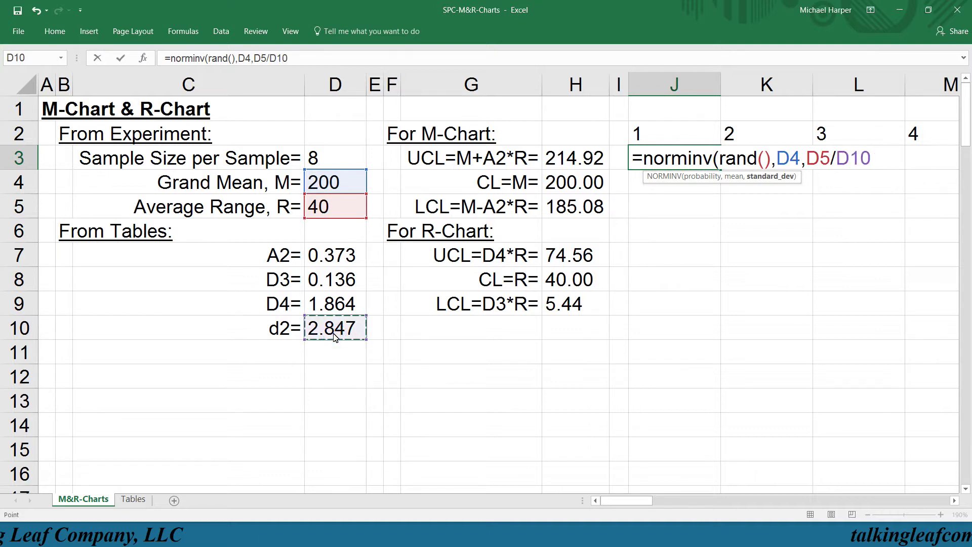
pyautogui.write(')')
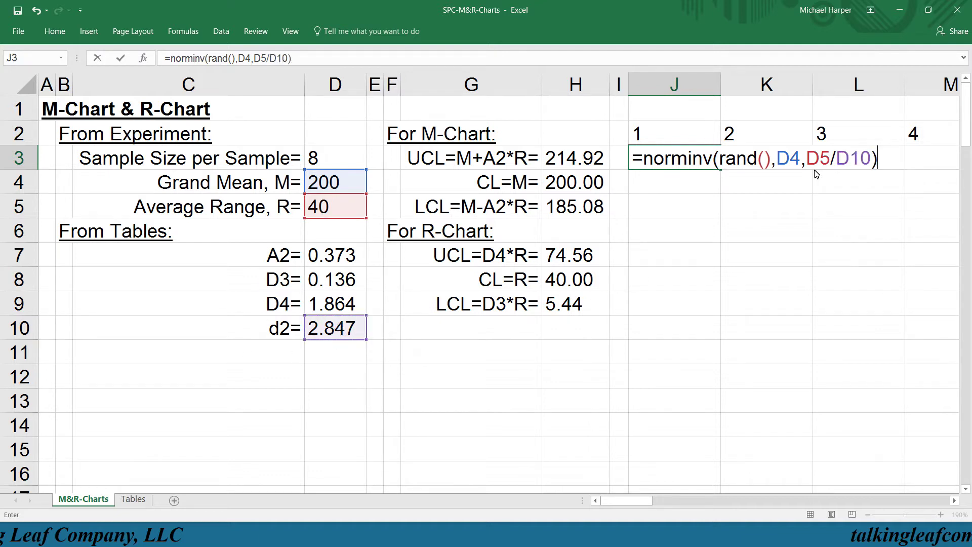
pyautogui.moveTo(790, 161); pyautogui.dragTo(861, 161)
pyautogui.moveTo(777, 161); pyautogui.dragTo(859, 169)
pyautogui.press('F4')
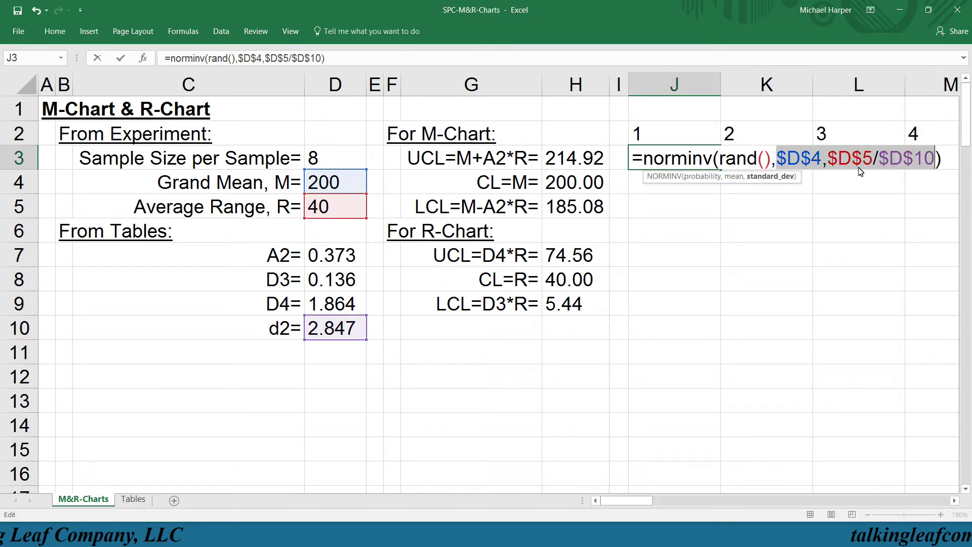
pyautogui.press('Return')
pyautogui.click(691, 159)
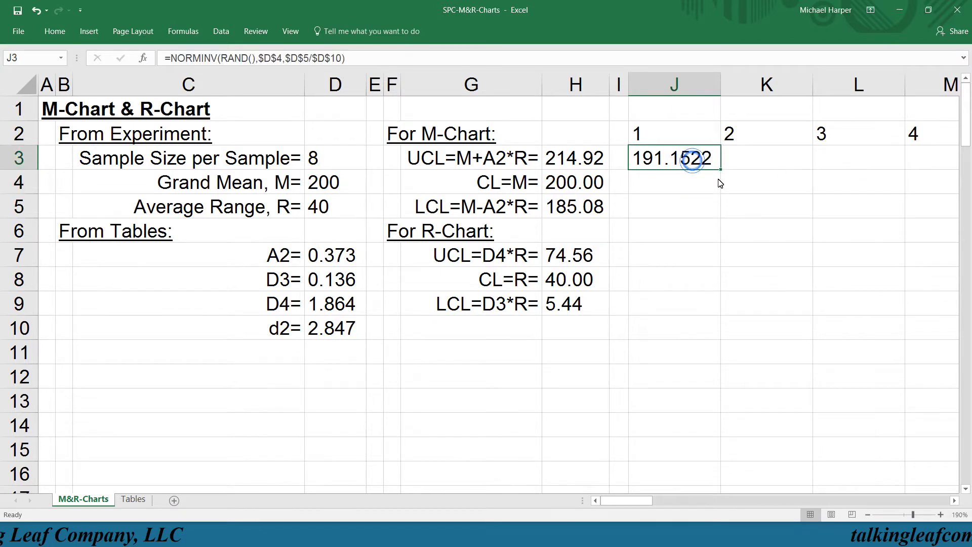
# Fill the NORMINV formula from J3 across to column Q and down to row 100.
pyautogui.moveTo(721, 169); pyautogui.dragTo(806, 469)
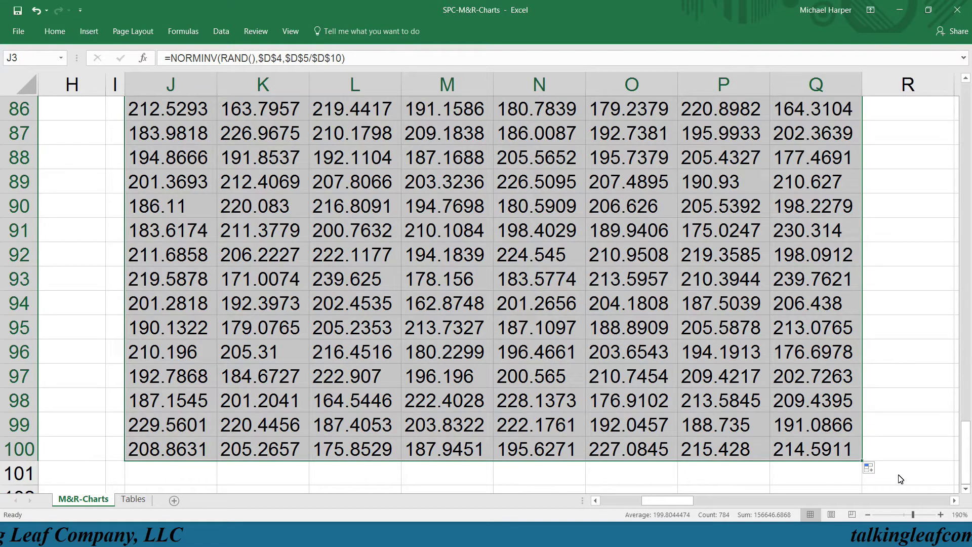
pyautogui.hotkey('ctrl', 'Home')
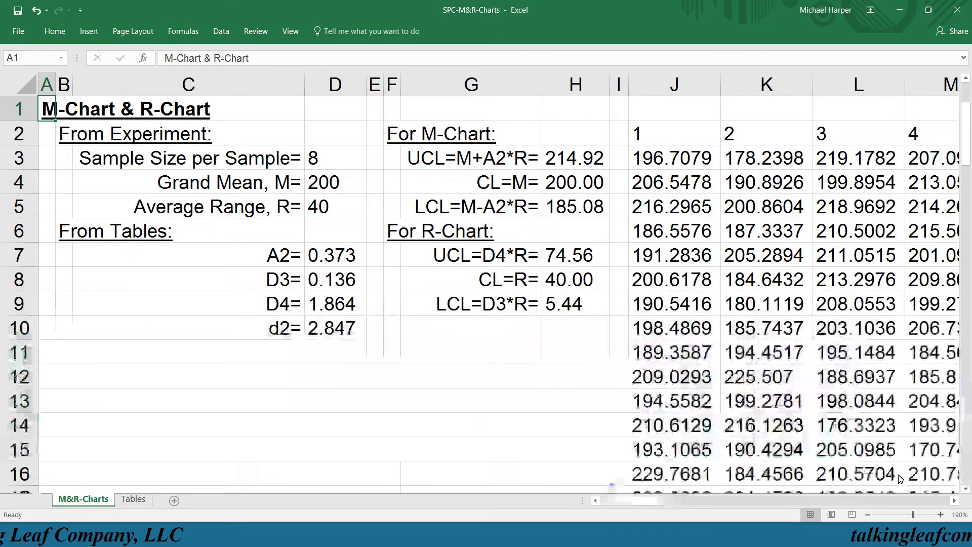
# Title J1 'Production' and insert two blank columns before the sample data.
pyautogui.click(681, 115)
pyautogui.write('Production')
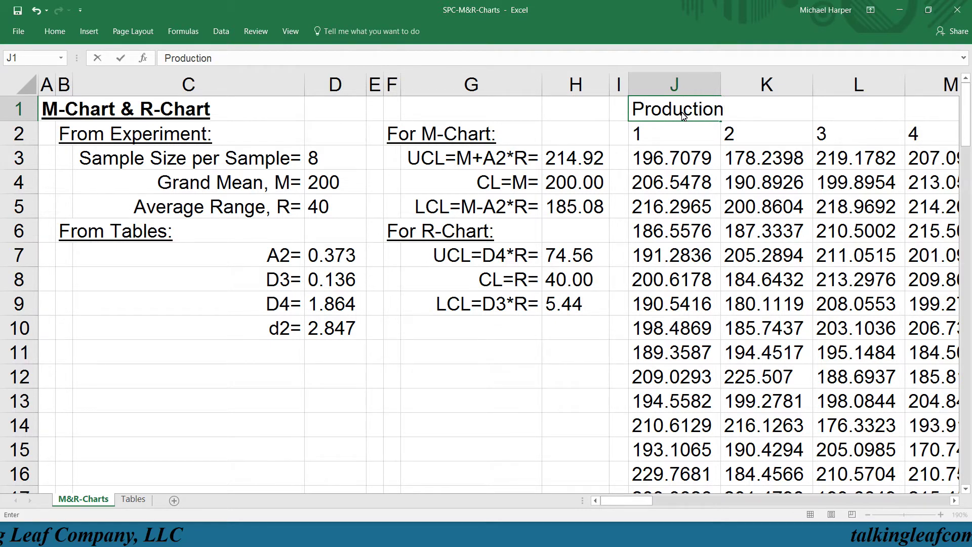
pyautogui.press('Return')
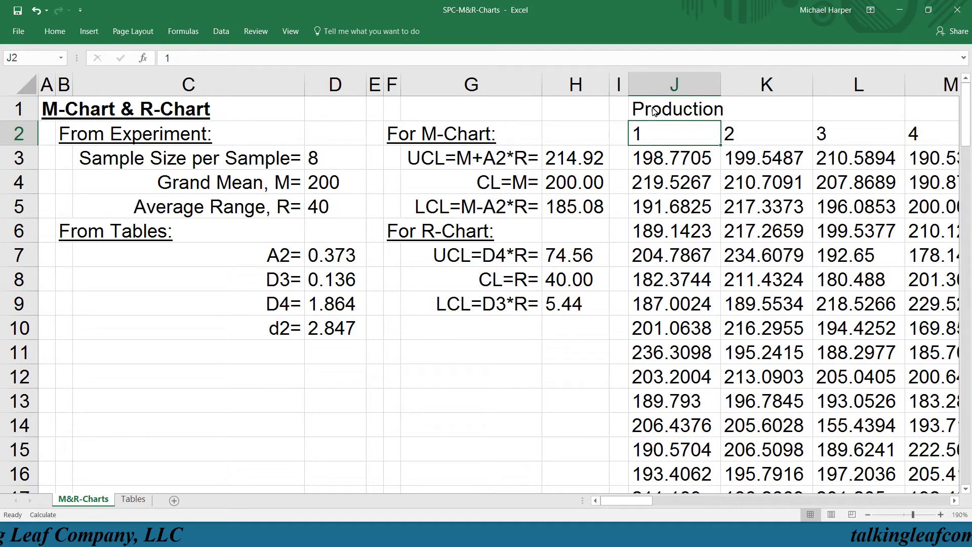
pyautogui.click(670, 81)
pyautogui.hotkey('ctrl', 'shift', '=')
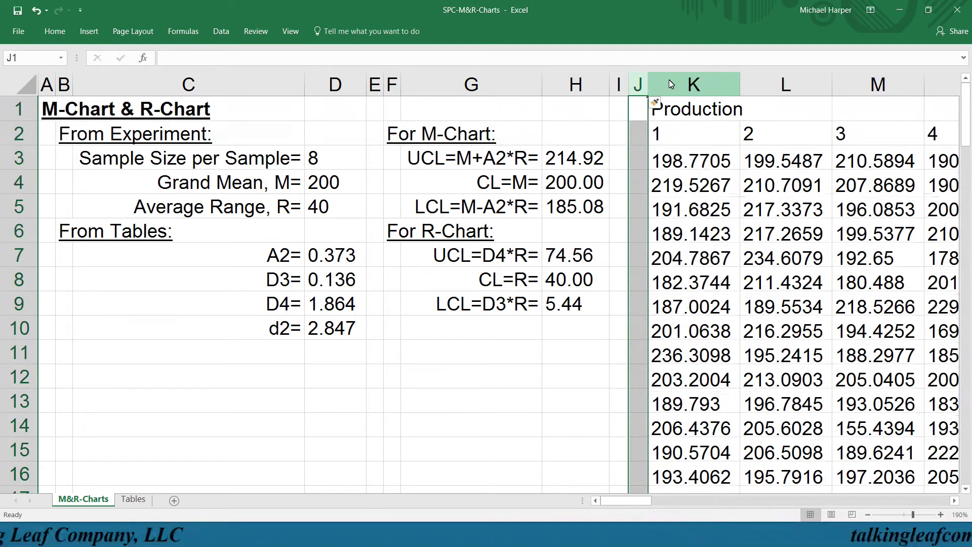
pyautogui.hotkey('ctrl', 'shift', '=')
# Head the new columns Mean and Range and autofit their widths.
pyautogui.click(634, 138)
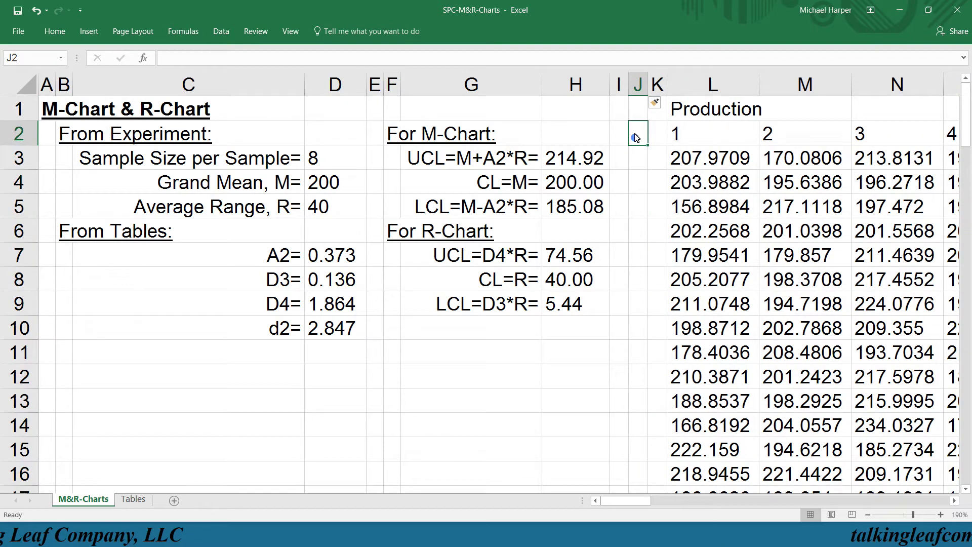
pyautogui.write('Mean')
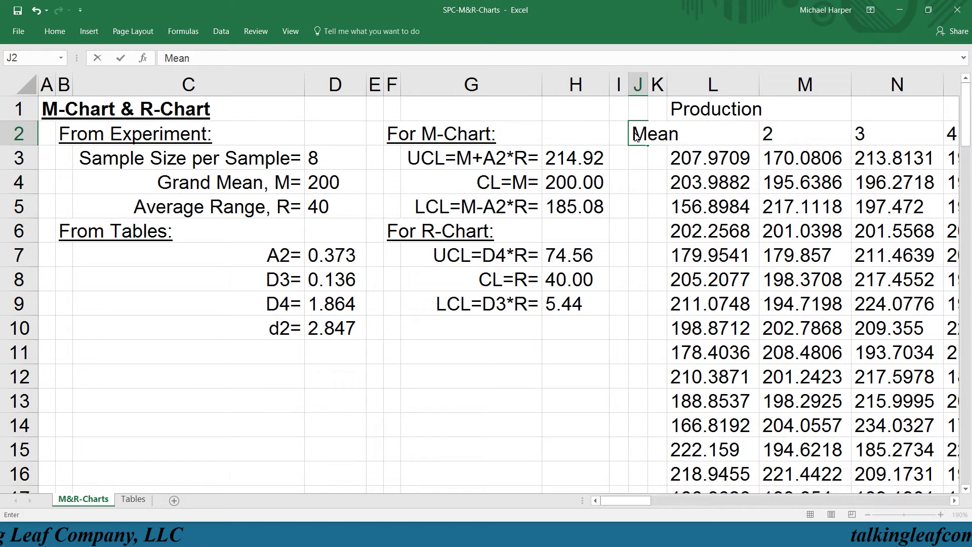
pyautogui.press('Tab')
pyautogui.write('Range')
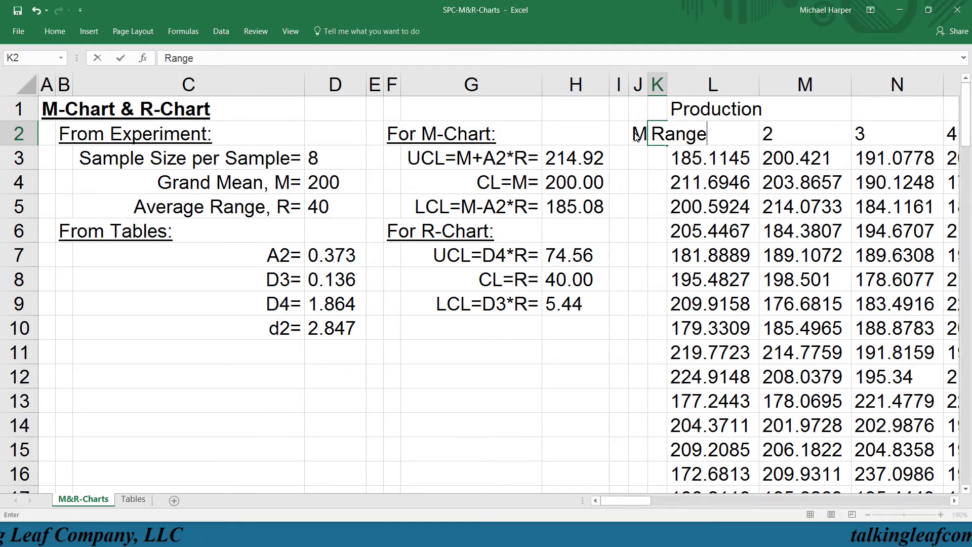
pyautogui.press('Return')
pyautogui.moveTo(638, 84); pyautogui.dragTo(664, 87)
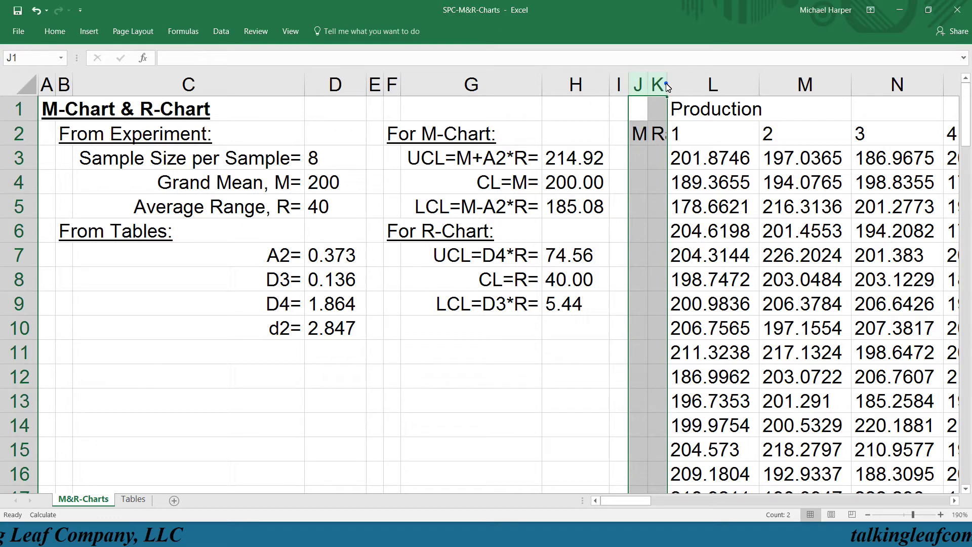
pyautogui.doubleClick(667, 85)
pyautogui.click(652, 156)
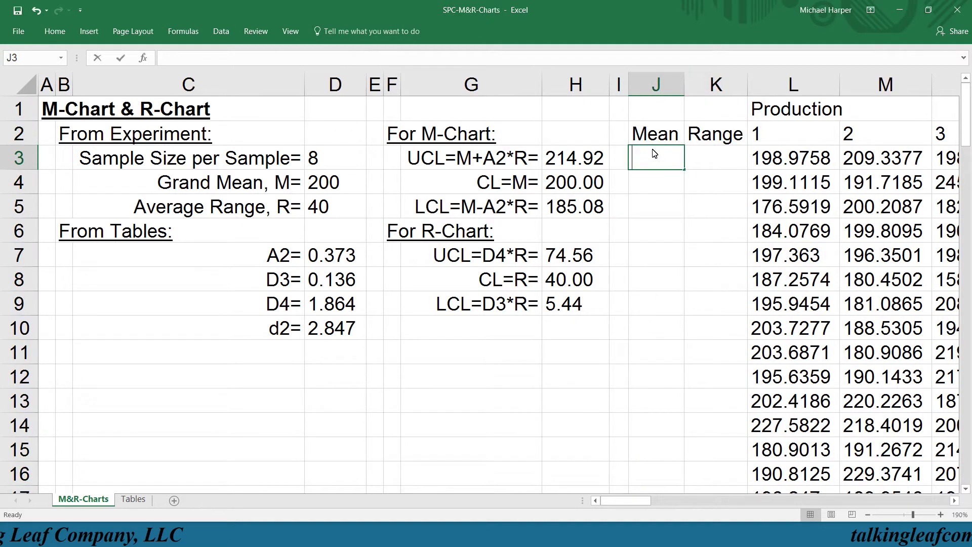
# Enter =AVERAGE(L3:S3) in J3 for the first sample mean.
pyautogui.write('=average(')
pyautogui.moveTo(789, 160); pyautogui.dragTo(836, 167)
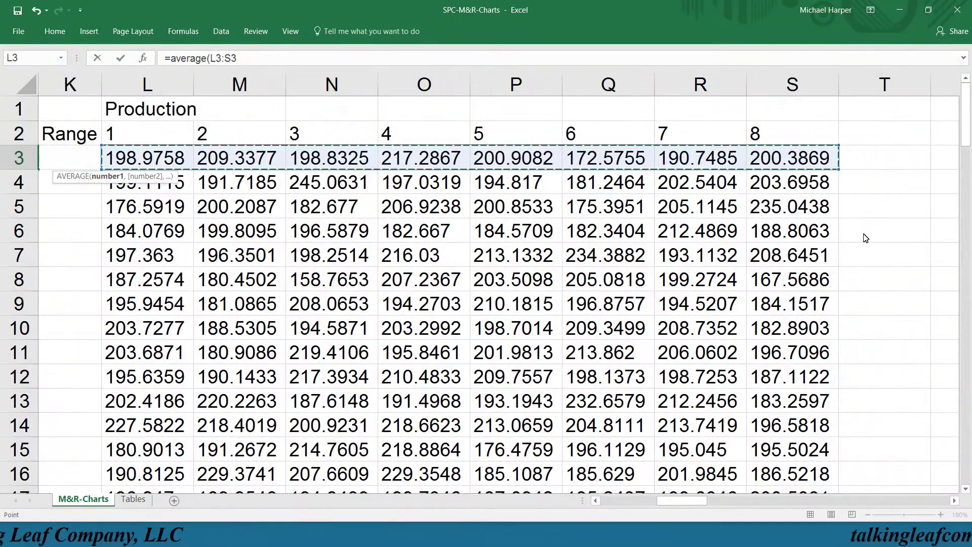
pyautogui.write(')')
pyautogui.press('Return')
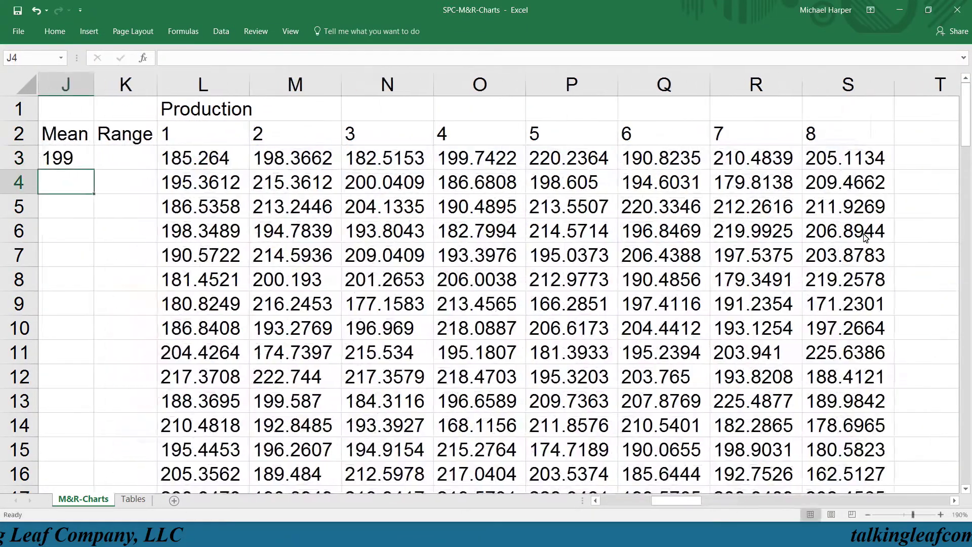
# Enter =MAX(L3:S3)-MIN(L3:S3) in K3 for the first sample range.
pyautogui.click(135, 170)
pyautogui.write('=max(')
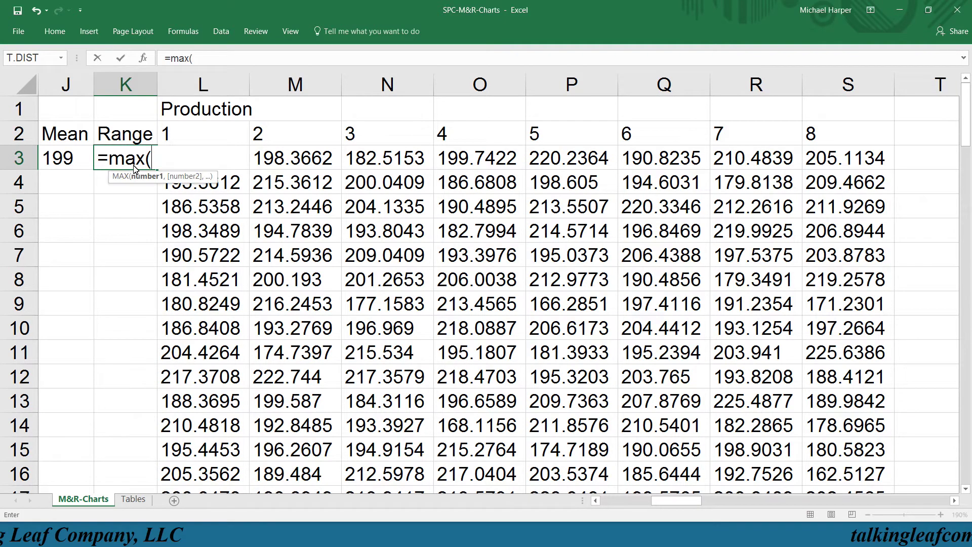
pyautogui.moveTo(843, 161); pyautogui.dragTo(228, 158)
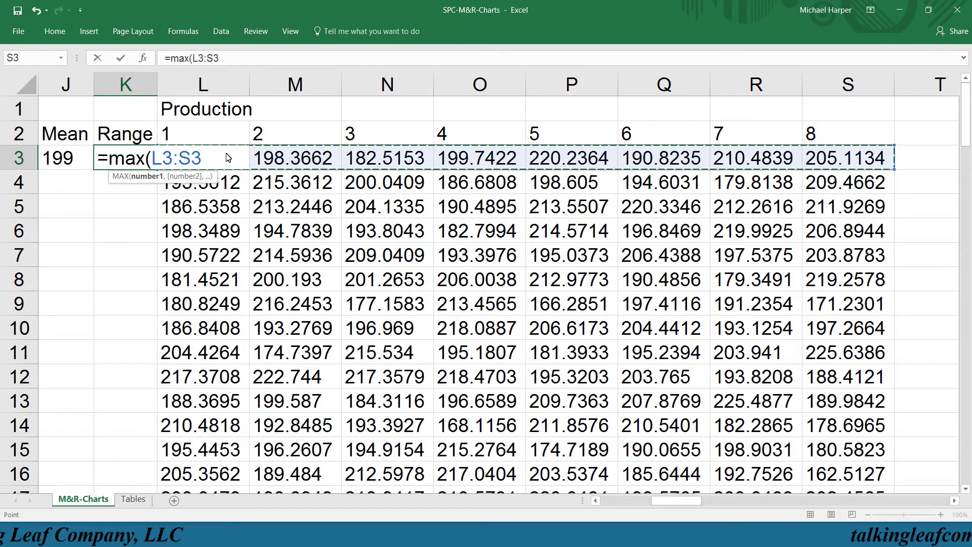
pyautogui.write(')-min(')
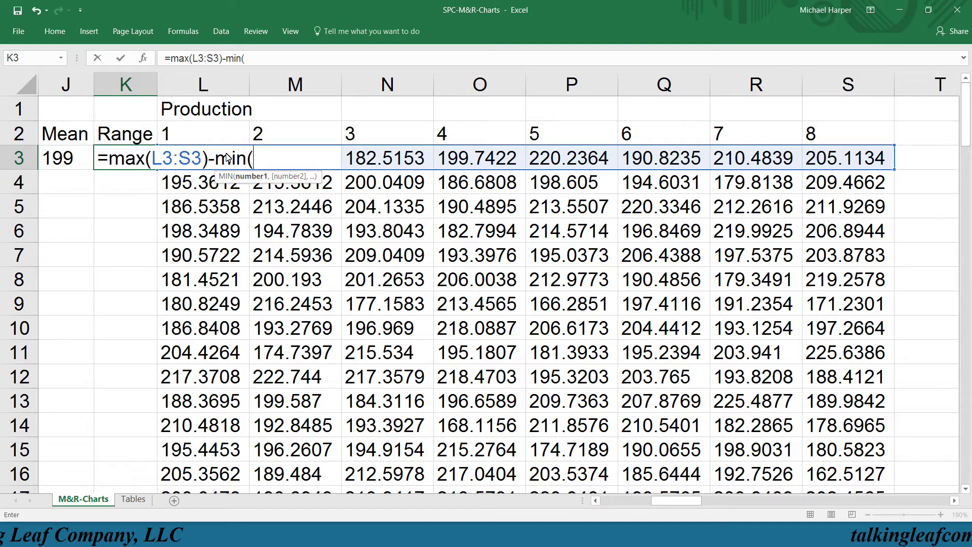
pyautogui.moveTo(818, 165); pyautogui.dragTo(212, 160)
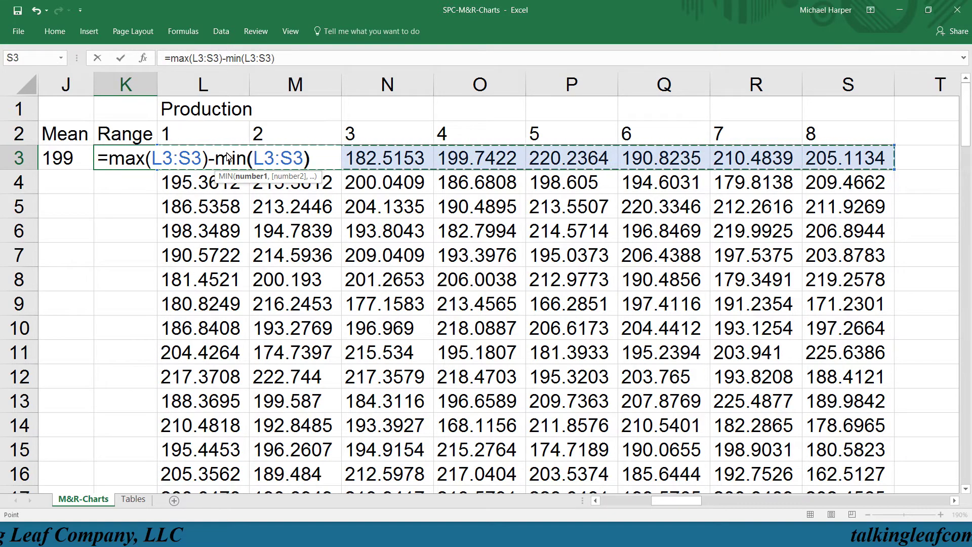
pyautogui.press('Return')
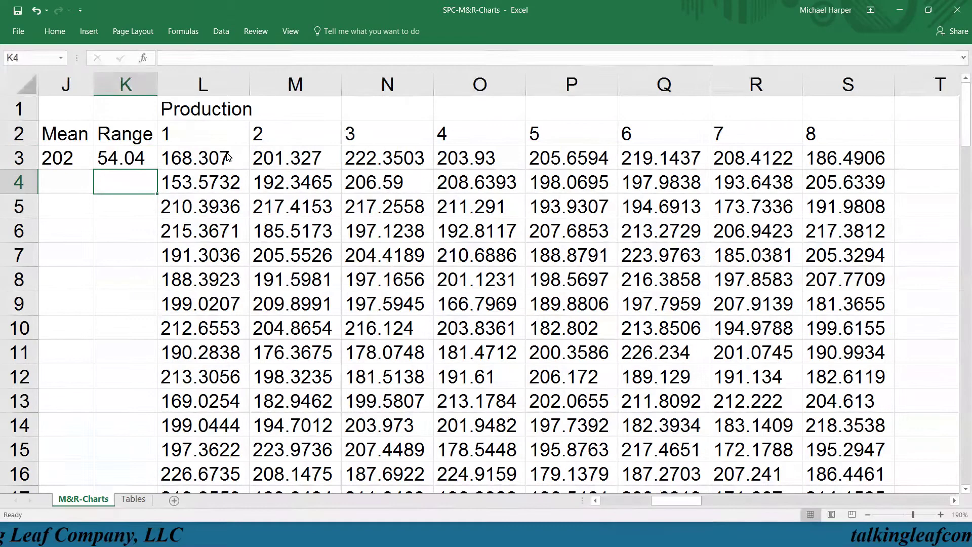
# Fill the Mean and Range formulas down to row 100 and recalculate with F9.
pyautogui.click(56, 160)
pyautogui.hotkey('shift', 'Right')
pyautogui.moveTo(158, 172); pyautogui.dragTo(154, 514)
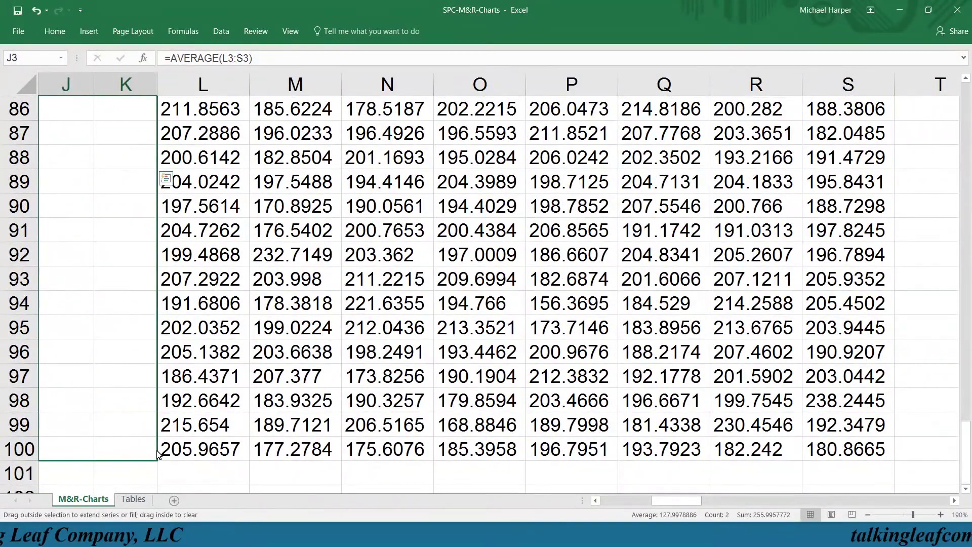
pyautogui.moveTo(157, 455); pyautogui.dragTo(161, 459)
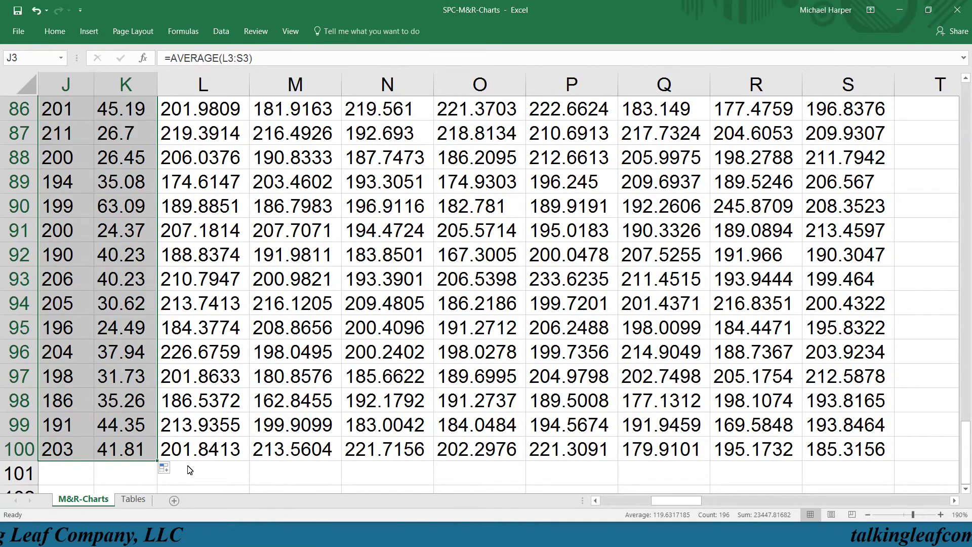
pyautogui.press('F9')
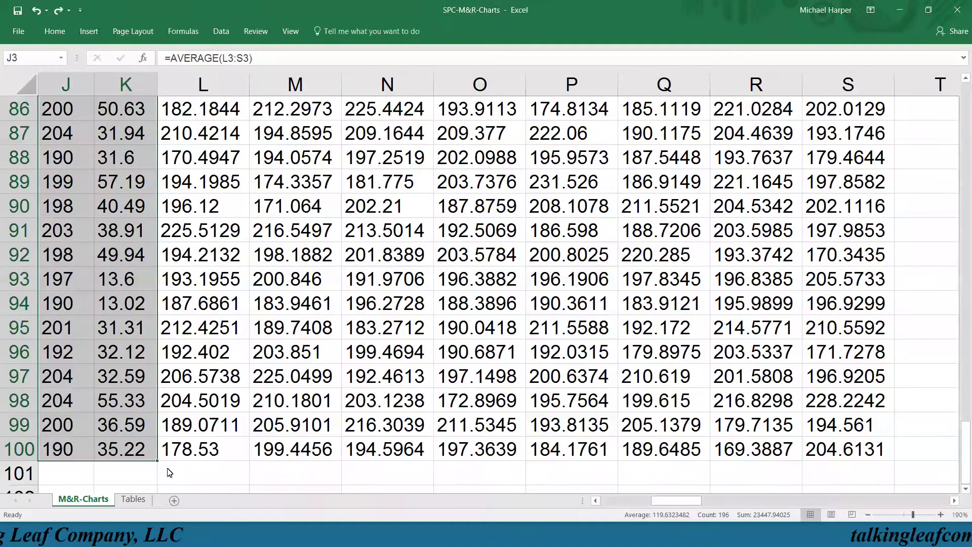
pyautogui.hotkey('ctrl', 'Home')
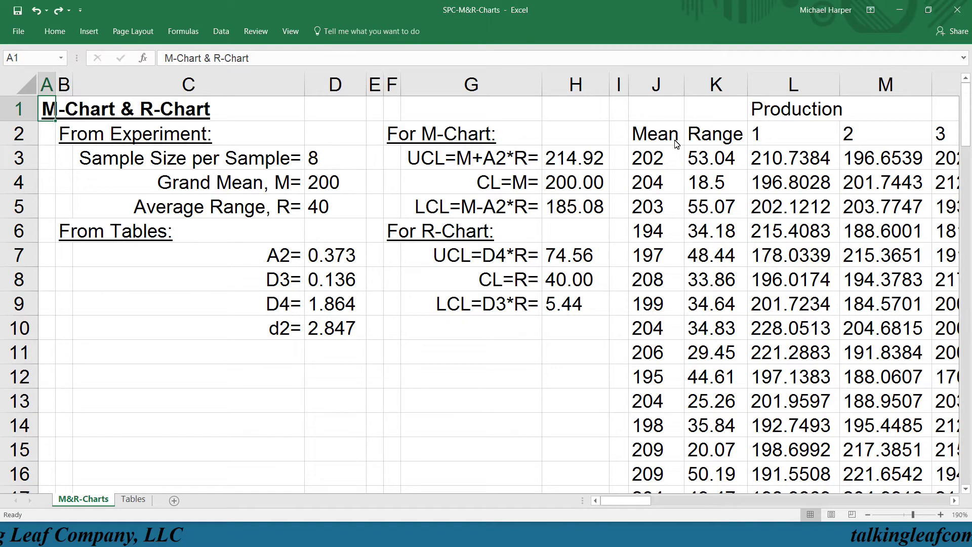
# Insert three autofitted columns before Mean headed LCL, CL and UCL.
pyautogui.click(658, 85)
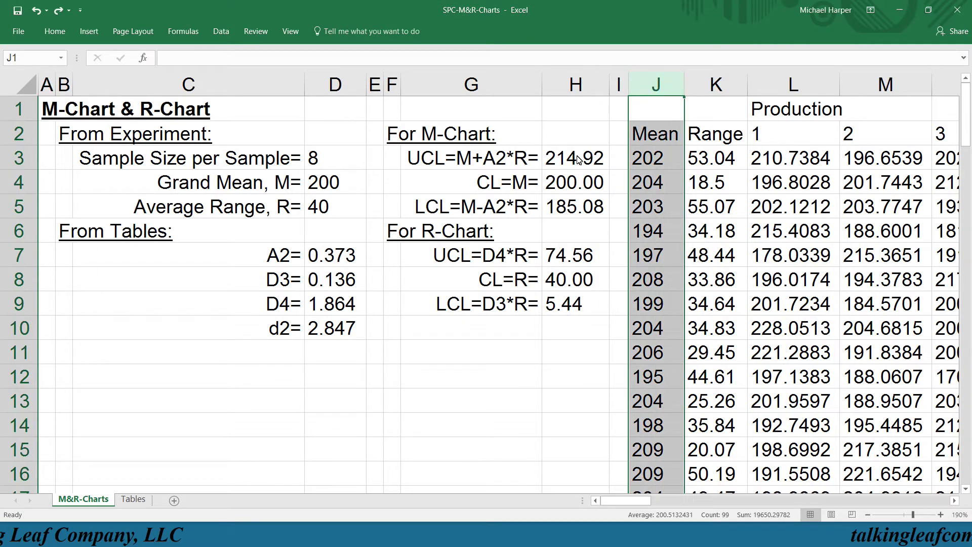
pyautogui.hotkey('ctrl', 'shift', '+')
pyautogui.hotkey('ctrl', 'shift', '+')
pyautogui.hotkey('ctrl', 'shift', '+')
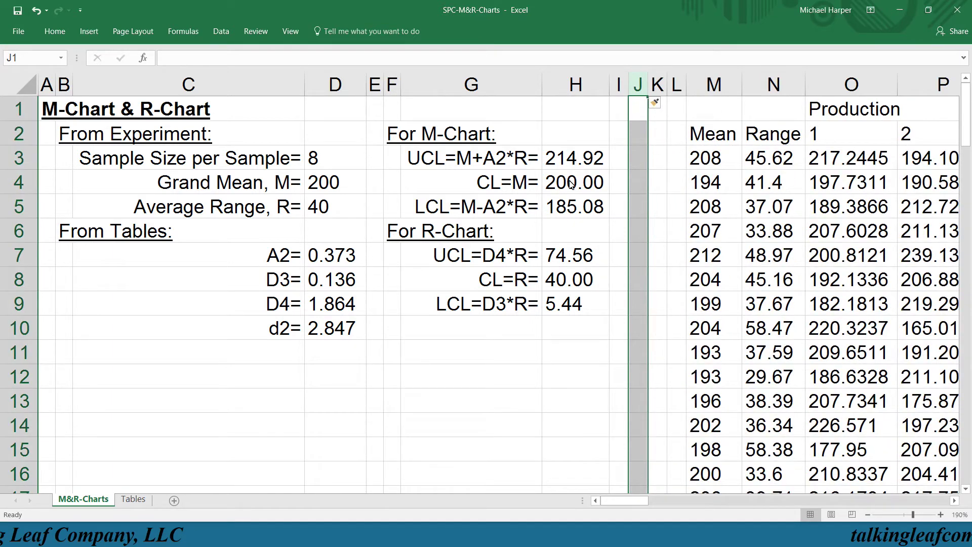
pyautogui.click(637, 134)
pyautogui.write('LCL')
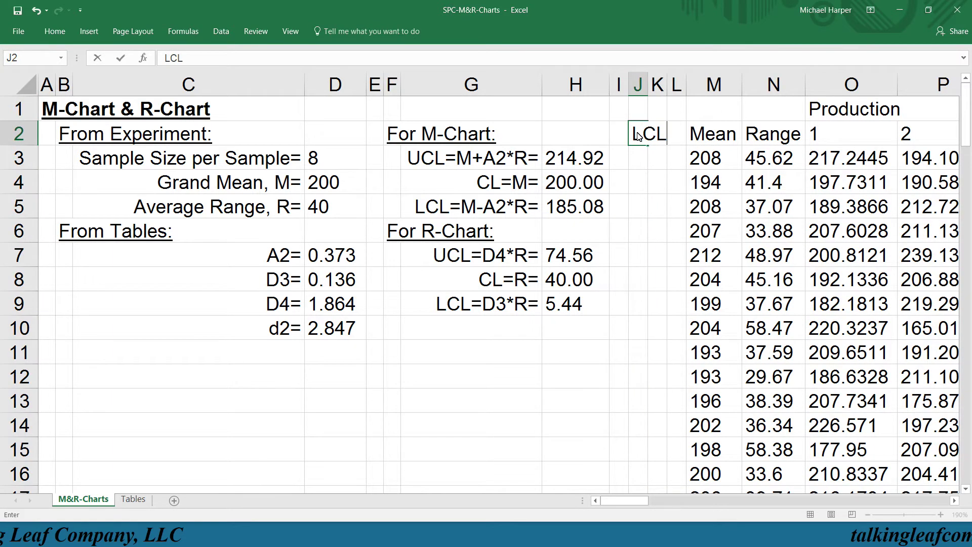
pyautogui.press('Tab')
pyautogui.write('CL')
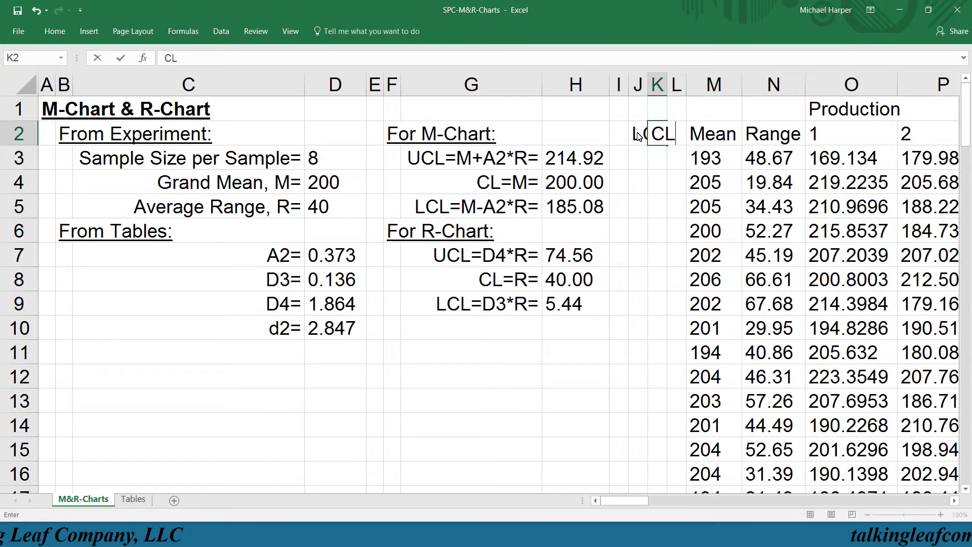
pyautogui.press('Tab')
pyautogui.write('UCL')
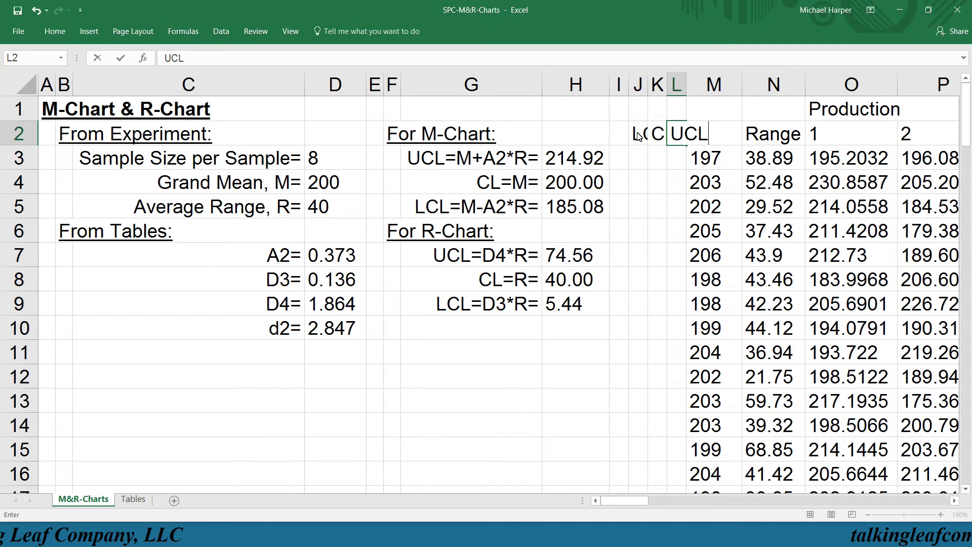
pyautogui.press('Return')
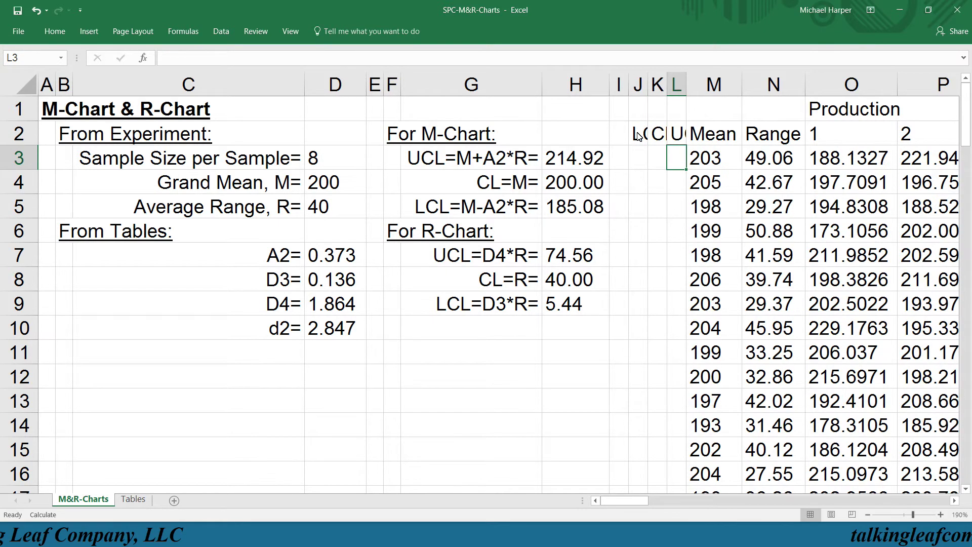
pyautogui.moveTo(639, 84); pyautogui.dragTo(678, 84)
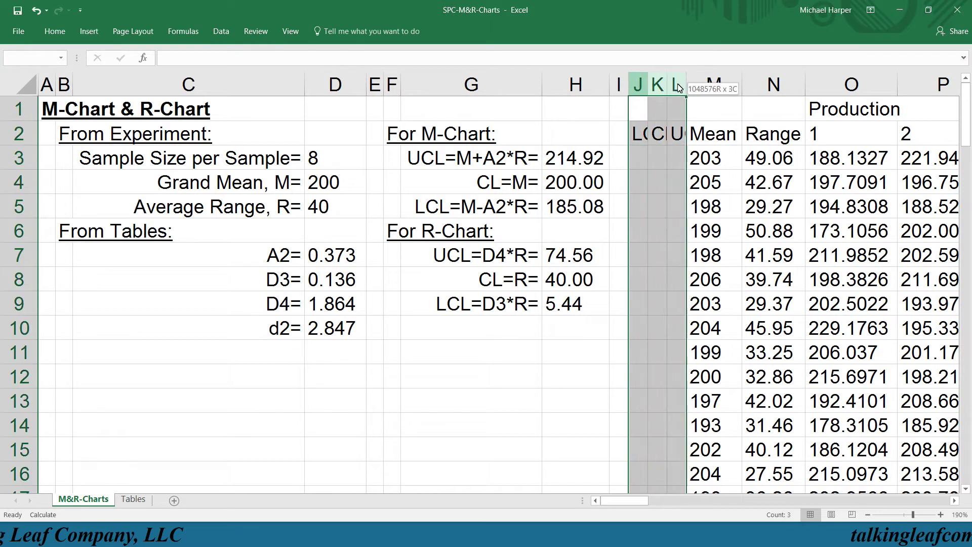
pyautogui.doubleClick(687, 82)
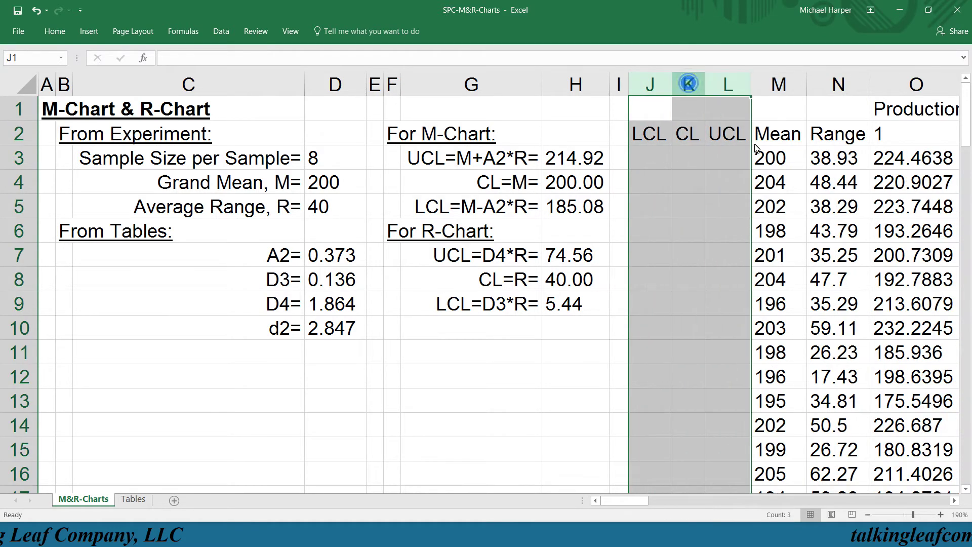
# Link J3, K3 and L3 to the limits in H5, H4 and H3.
pyautogui.click(651, 159)
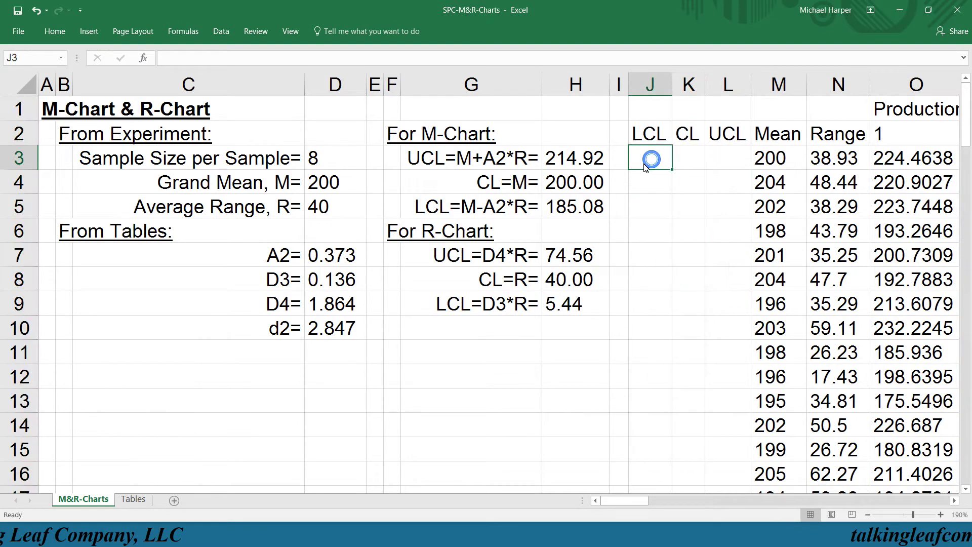
pyautogui.write('=')
pyautogui.click(575, 212)
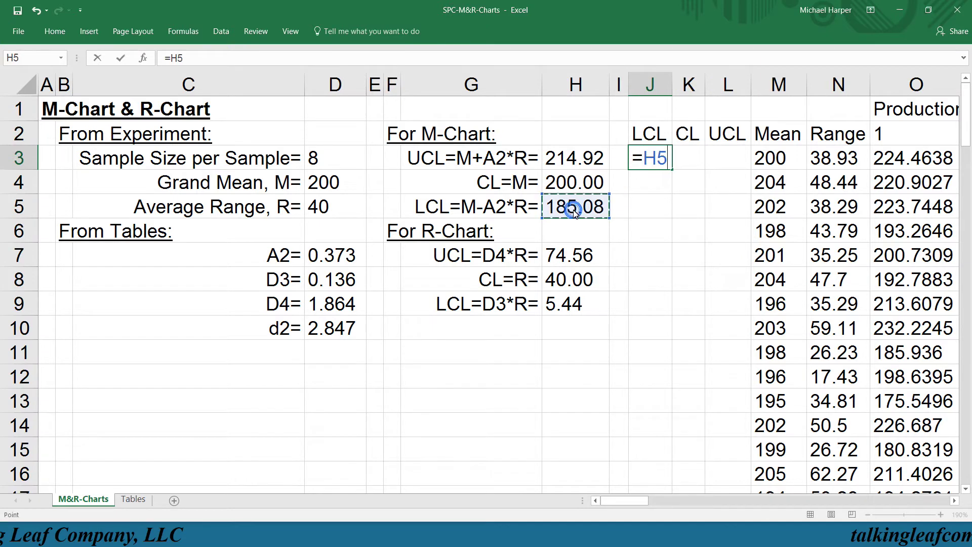
pyautogui.press('Return')
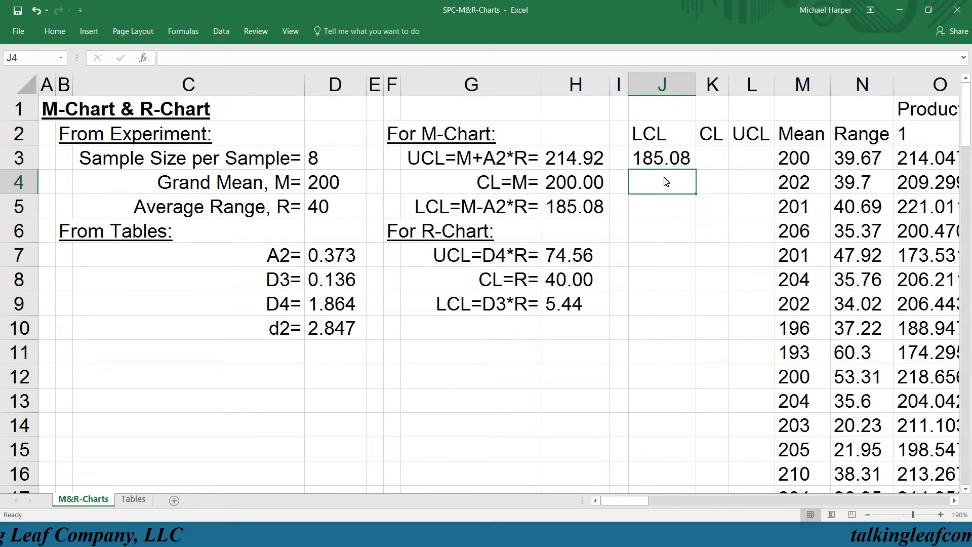
pyautogui.click(714, 155)
pyautogui.write('=')
pyautogui.click(582, 183)
pyautogui.press('Return')
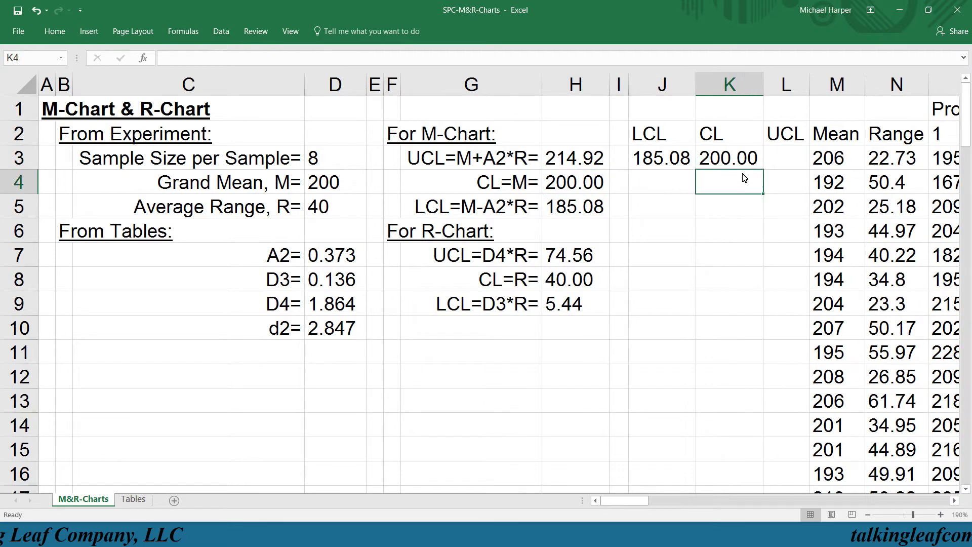
pyautogui.click(781, 160)
pyautogui.write('=')
pyautogui.click(575, 159)
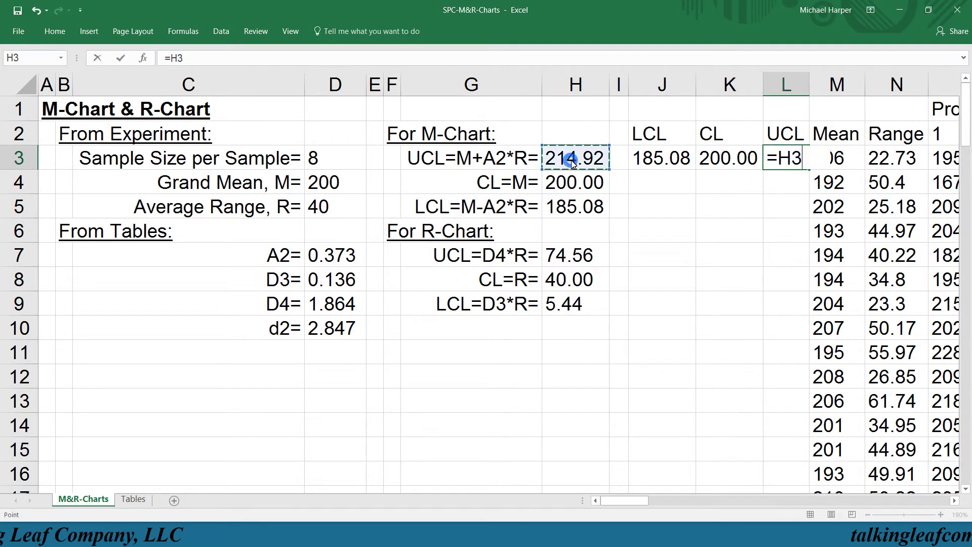
pyautogui.press('Return')
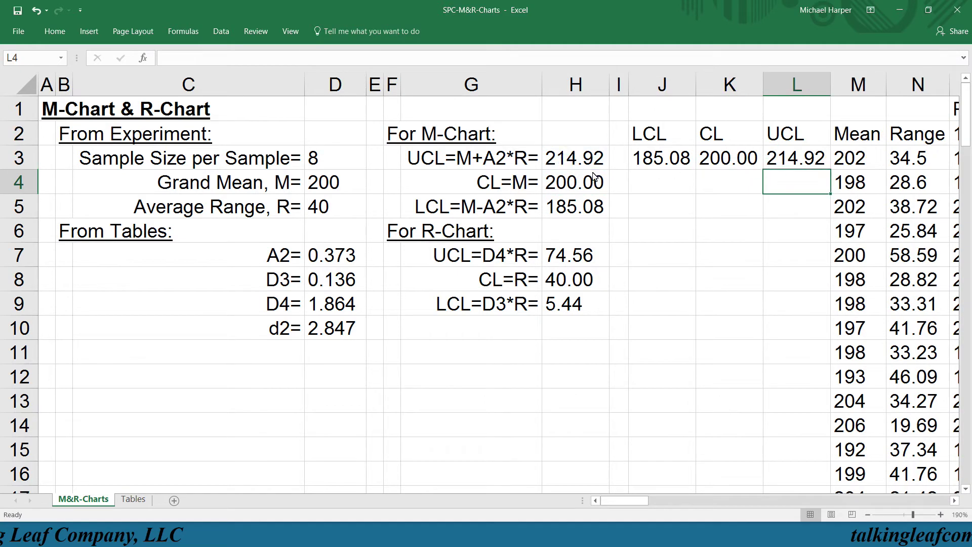
# Point J4 at the cell above and fill the limit formulas across and down to row 100.
pyautogui.click(656, 179)
pyautogui.write('=')
pyautogui.click(660, 167)
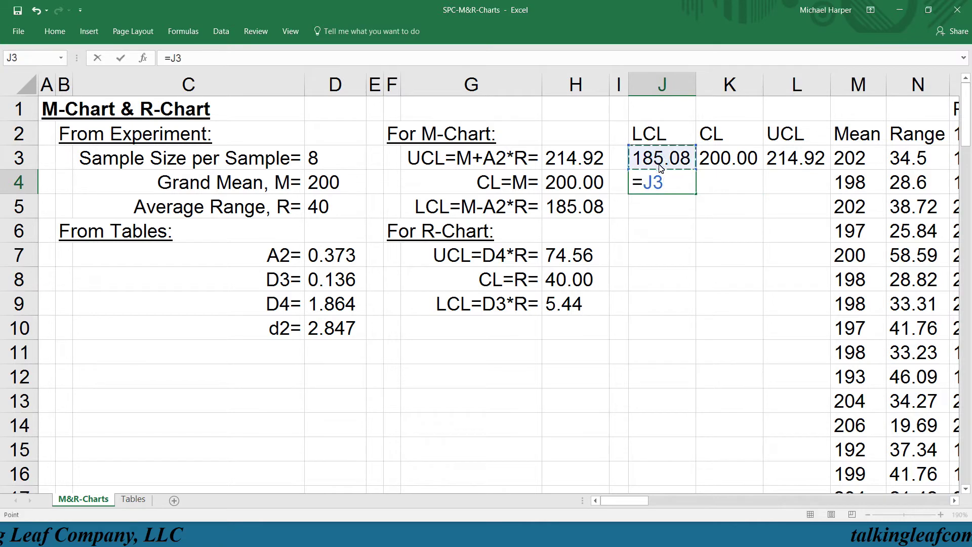
pyautogui.press('Return')
pyautogui.click(679, 184)
pyautogui.moveTo(696, 195)
pyautogui.mouseDown()
pyautogui.moveTo(838, 201)
pyautogui.moveTo(831, 481)
pyautogui.moveTo(842, 478)
pyautogui.moveTo(837, 459)
pyautogui.mouseUp()
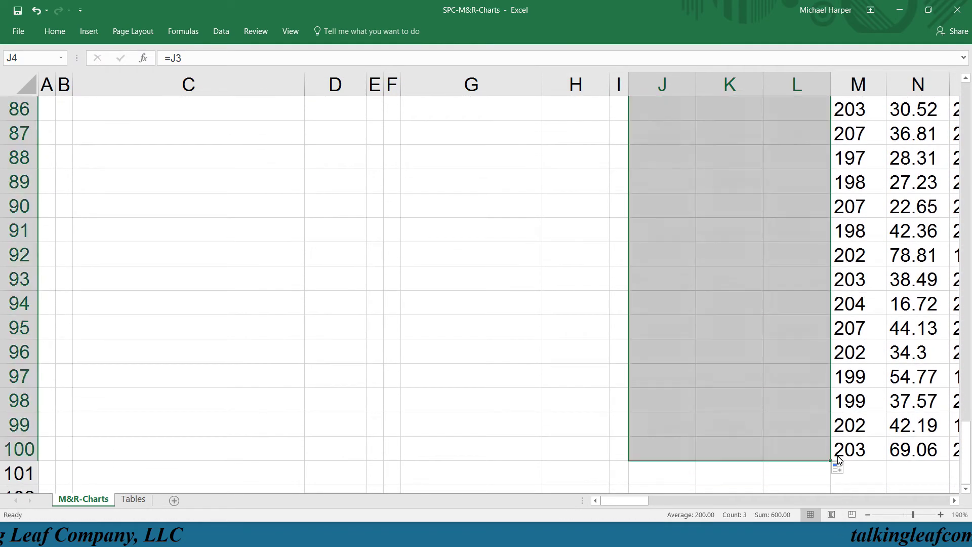
pyautogui.hotkey('ctrl', 'Home')
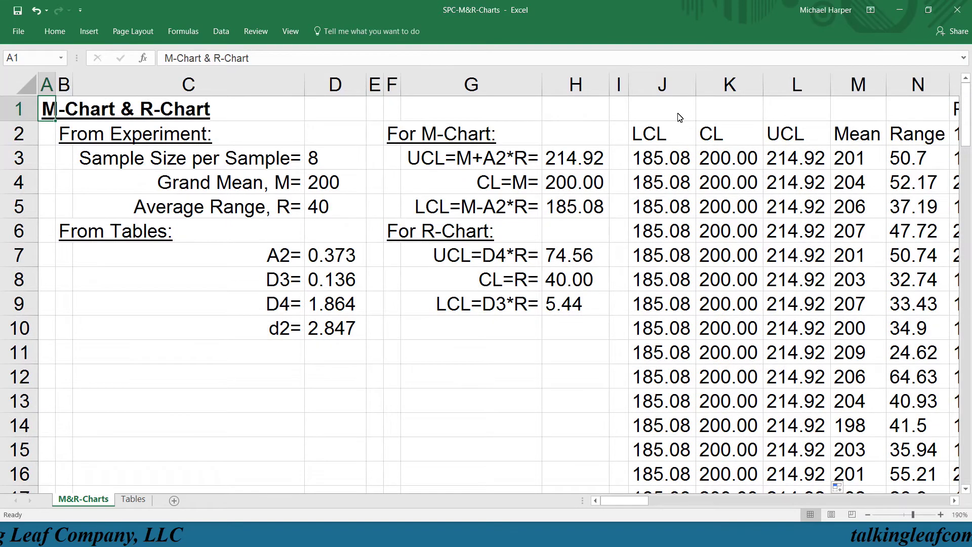
# Insert a 2-D line chart of the LCL, CL, UCL and Mean columns through row 100.
pyautogui.moveTo(658, 139); pyautogui.dragTo(881, 148)
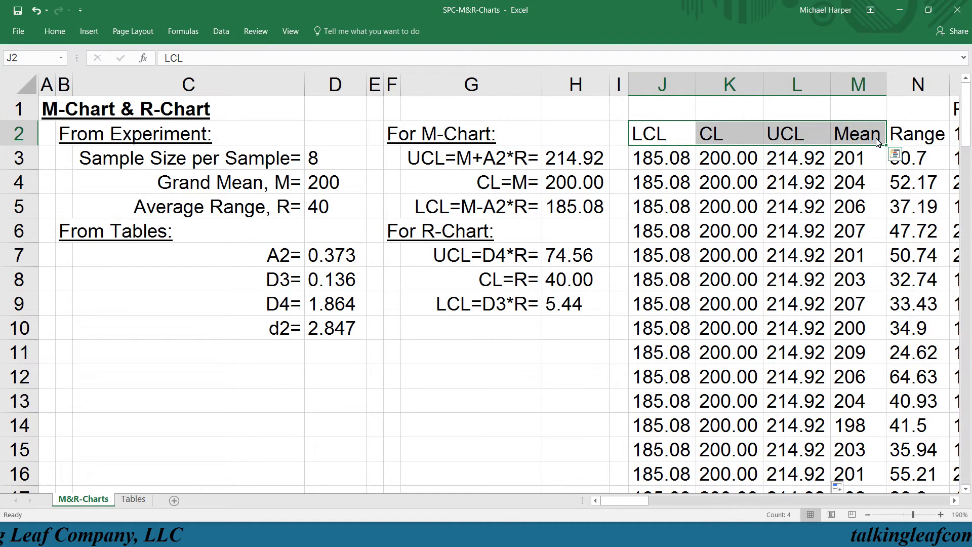
pyautogui.hotkey('ctrl', 'shift', 'Down')
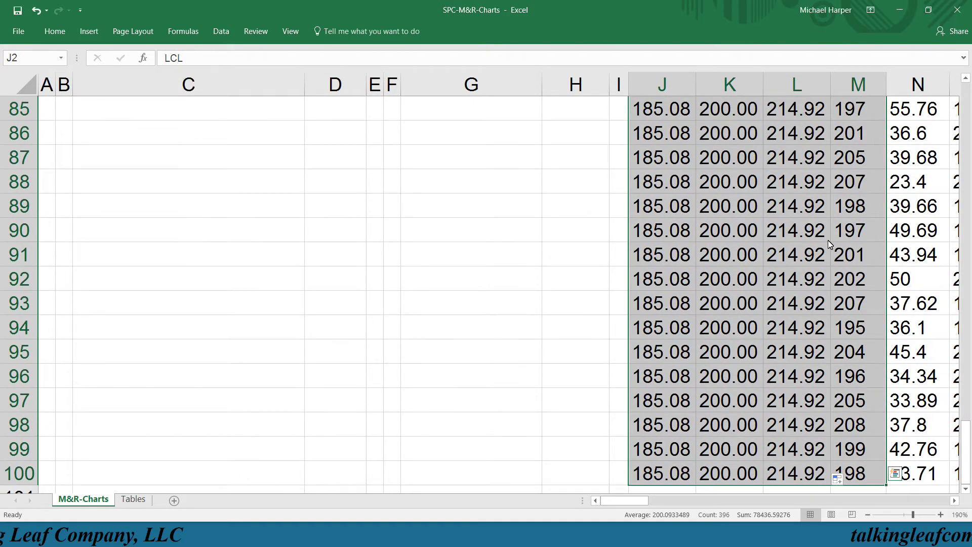
pyautogui.moveTo(966, 446); pyautogui.dragTo(966, 111)
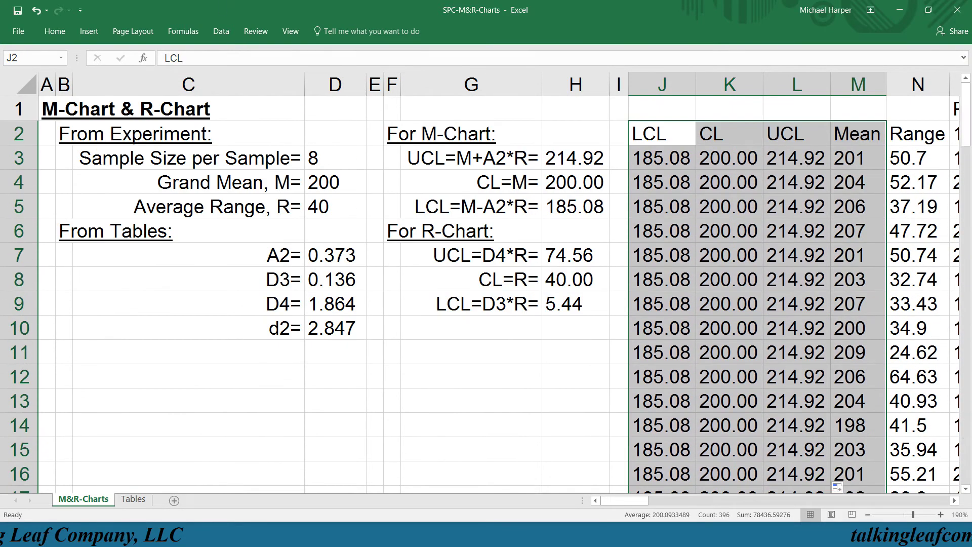
pyautogui.click(93, 32)
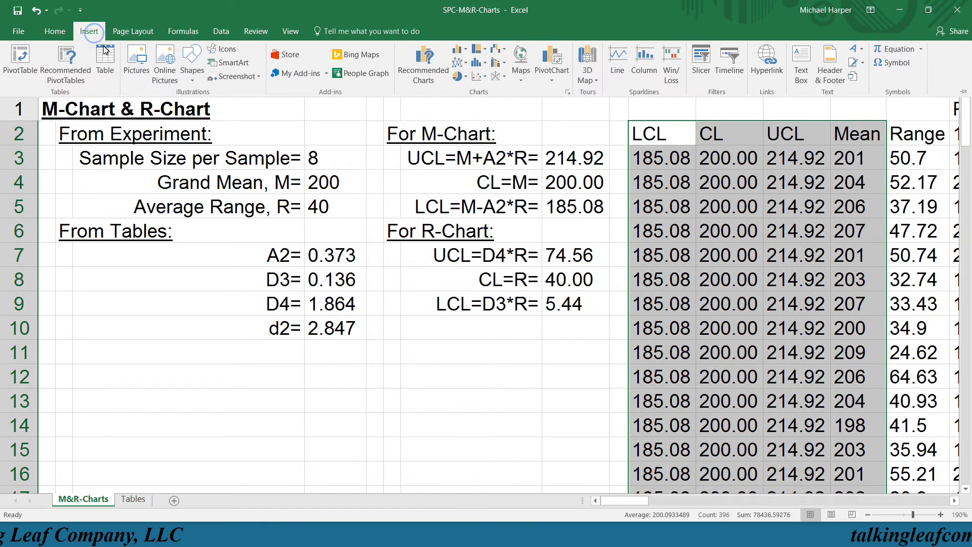
pyautogui.click(466, 65)
pyautogui.click(469, 102)
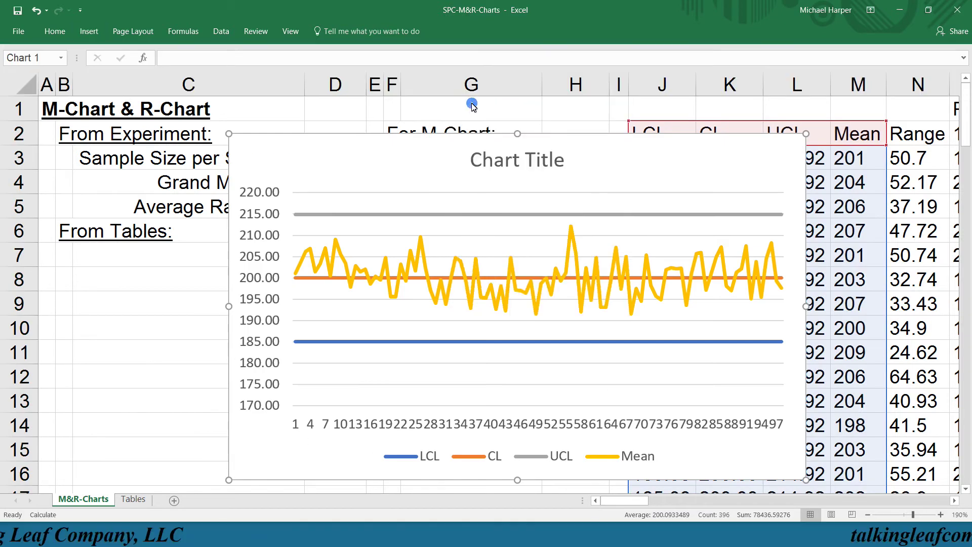
# Title the chart 'M-chart' and move it toward the lower right near J10.
pyautogui.click(504, 165)
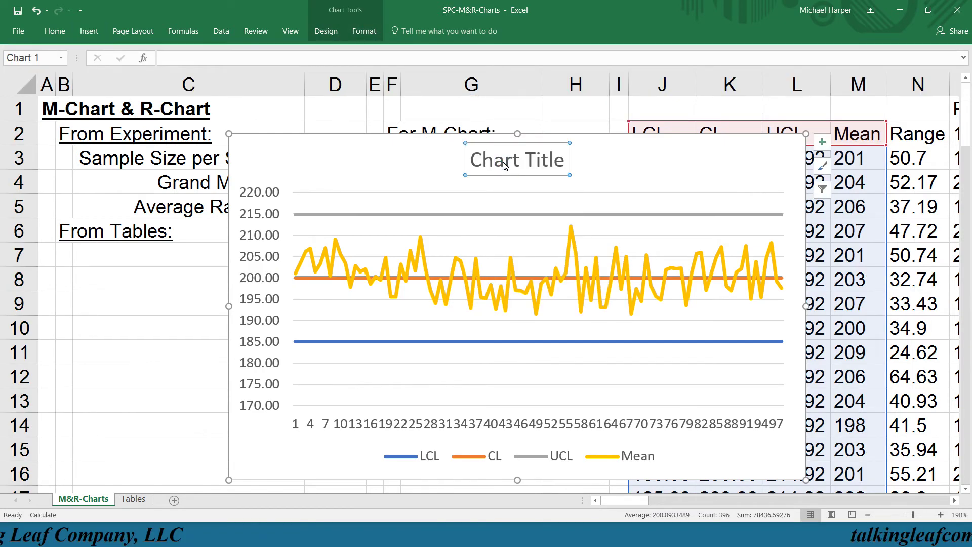
pyautogui.write('M-char')
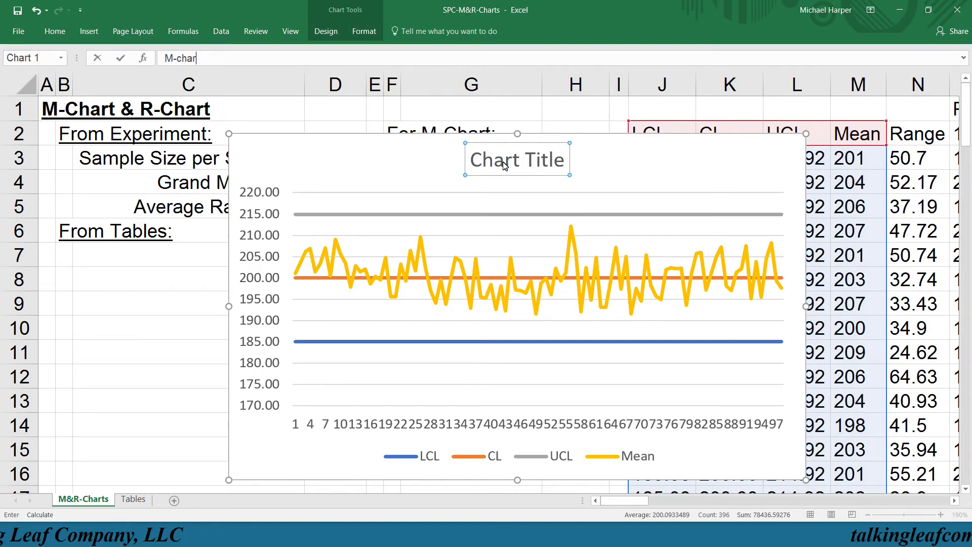
pyautogui.write('t')
pyautogui.press('Return')
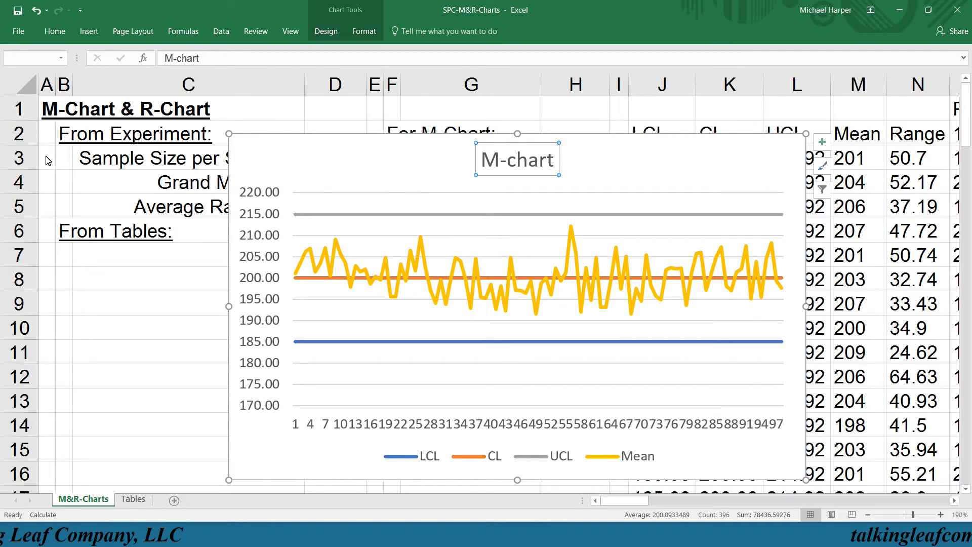
pyautogui.moveTo(305, 162); pyautogui.dragTo(826, 340)
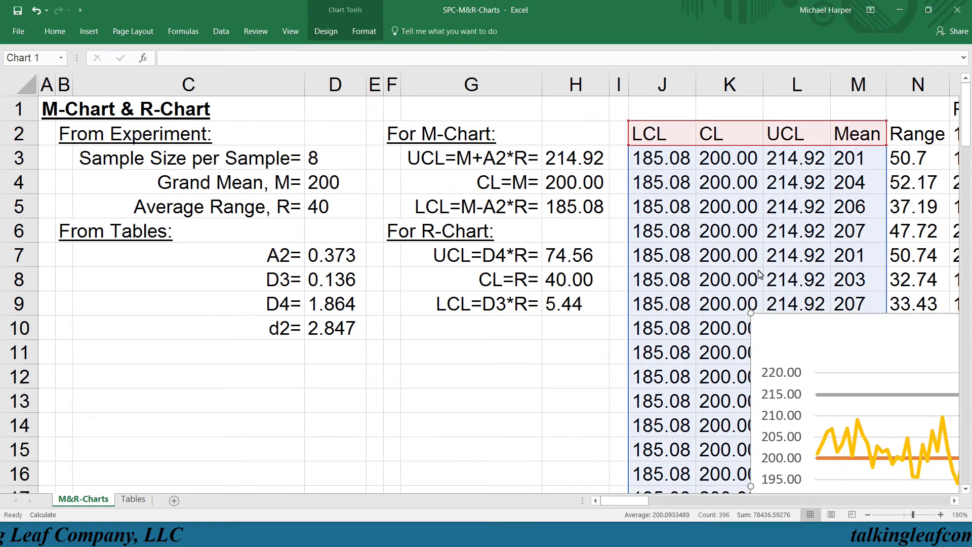
# Insert a blank column at J before the Range data, undoing a stray Range column move.
pyautogui.click(666, 85)
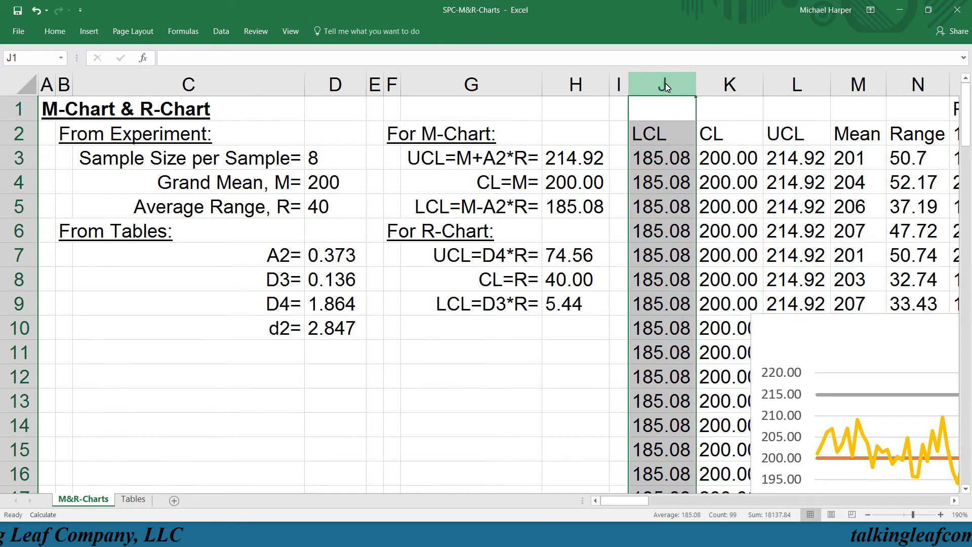
pyautogui.hotkey('ctrl', 'shift', '+')
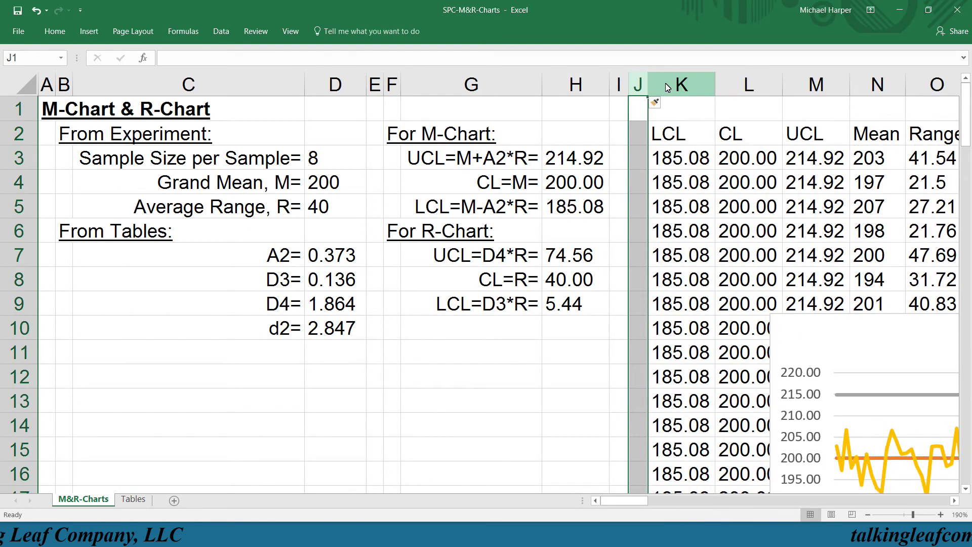
pyautogui.click(934, 84)
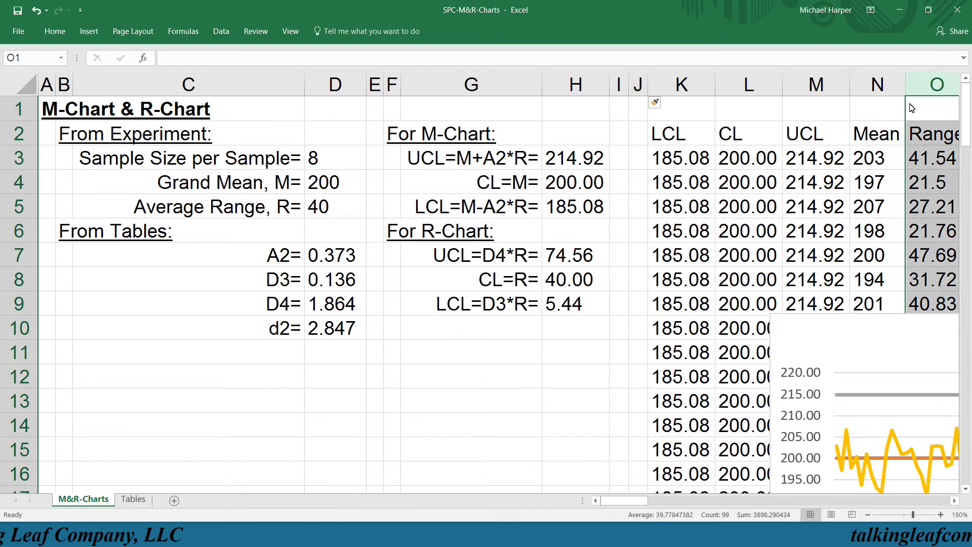
pyautogui.moveTo(906, 111); pyautogui.dragTo(643, 119)
pyautogui.click(657, 83)
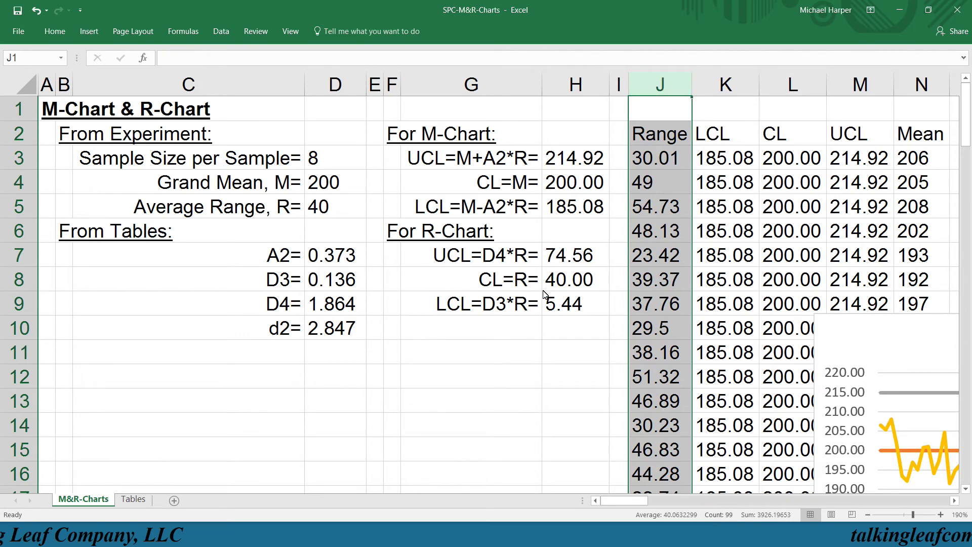
pyautogui.hotkey('ctrl', 'z')
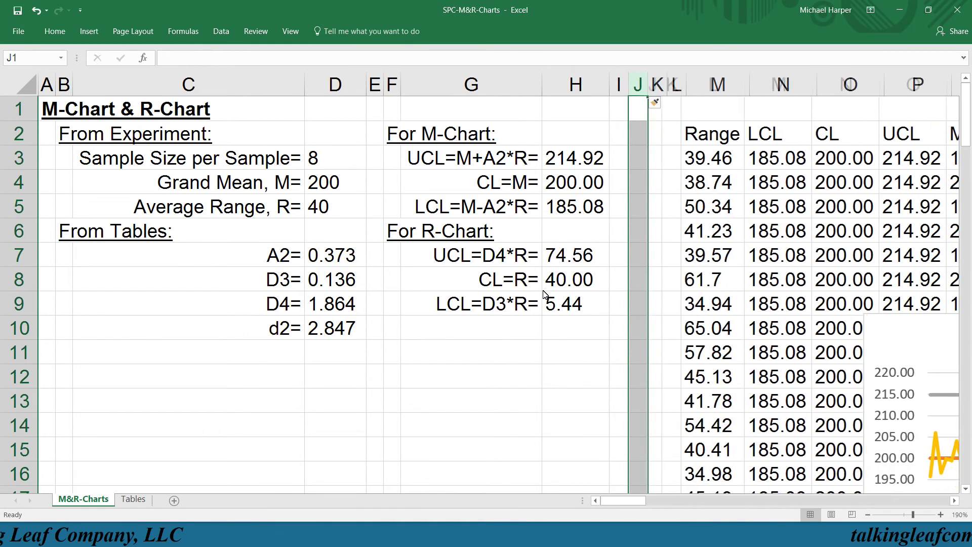
# Head J2:L2 with LCL, CL and UCL, then autofit columns J to L.
pyautogui.click(638, 144)
pyautogui.write('LCL')
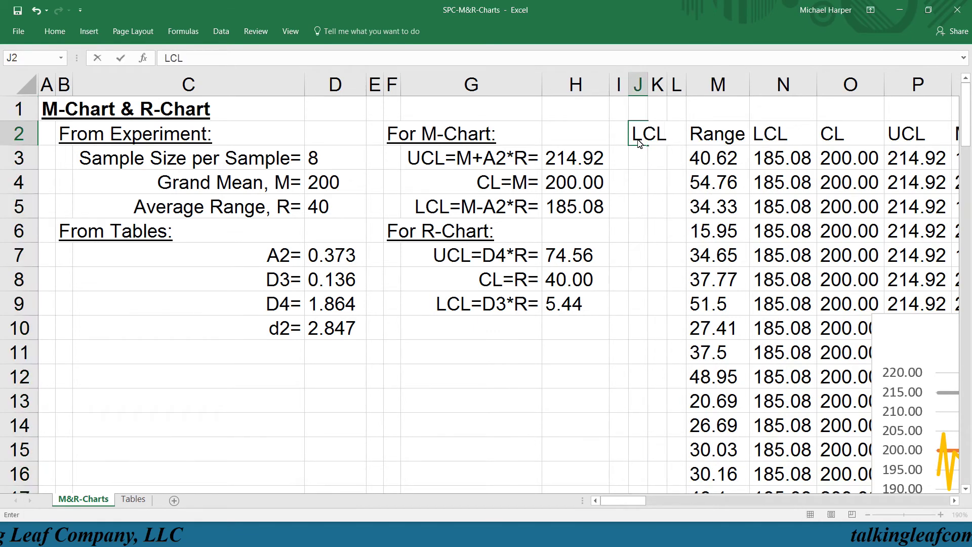
pyautogui.press('Tab')
pyautogui.write('CL')
pyautogui.press('Tab')
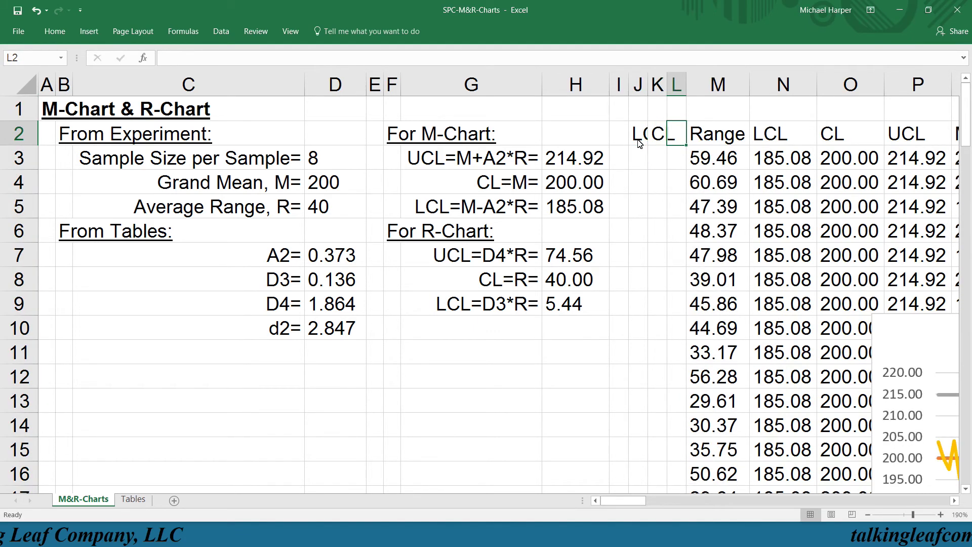
pyautogui.write('UCL')
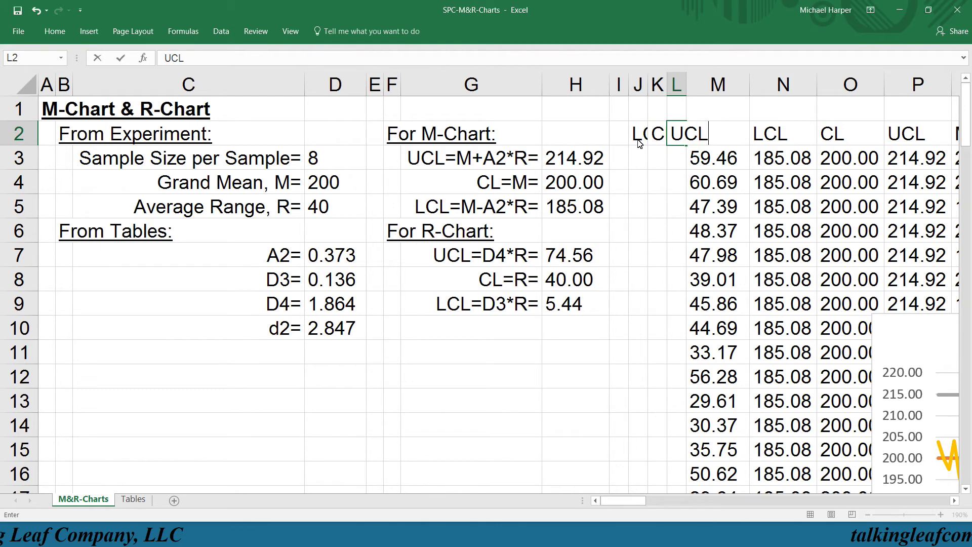
pyautogui.press('Return')
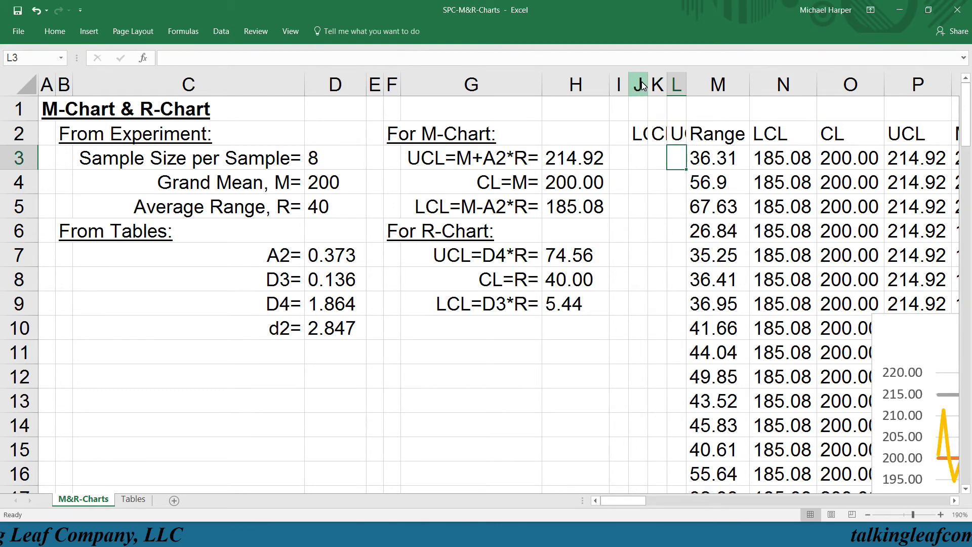
pyautogui.moveTo(641, 81); pyautogui.dragTo(681, 87)
pyautogui.doubleClick(686, 85)
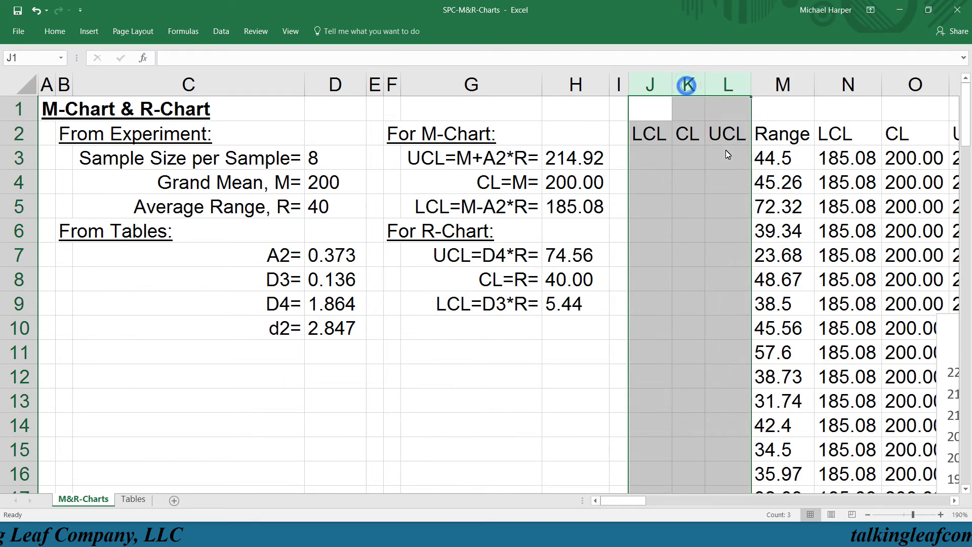
# Link J3, K3 and L3 to the R-chart limits in H9, H8 and H7.
pyautogui.click(647, 159)
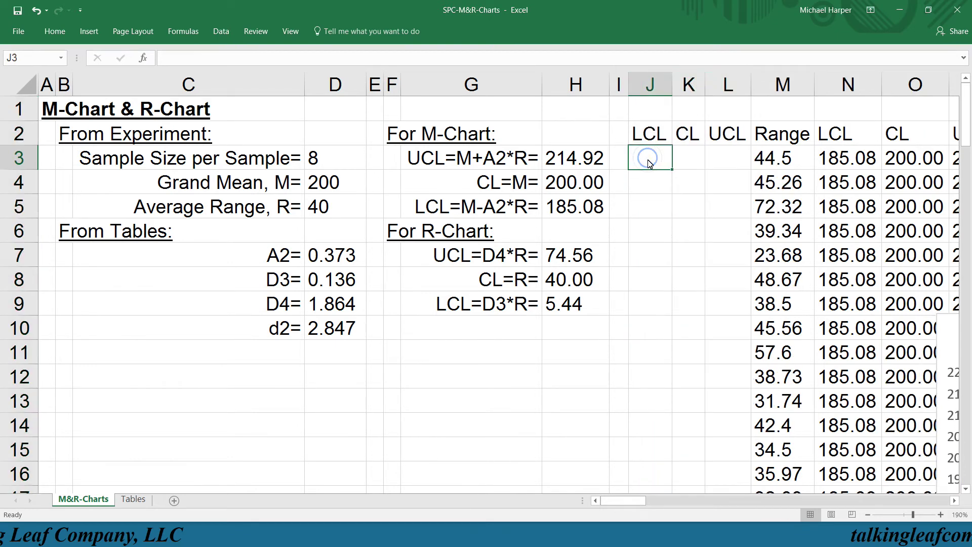
pyautogui.write('=')
pyautogui.click(568, 303)
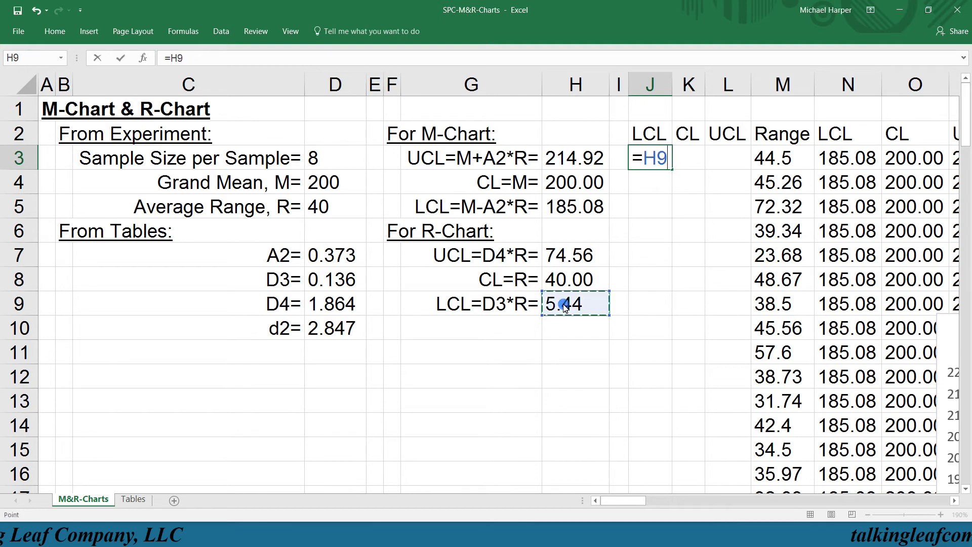
pyautogui.press('Return')
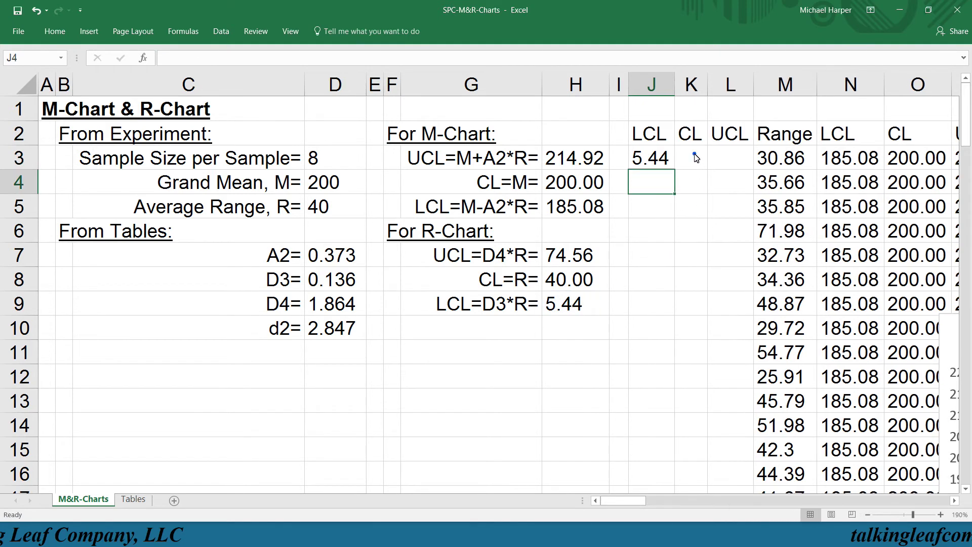
pyautogui.click(696, 158)
pyautogui.write('=')
pyautogui.click(590, 276)
pyautogui.press('Return')
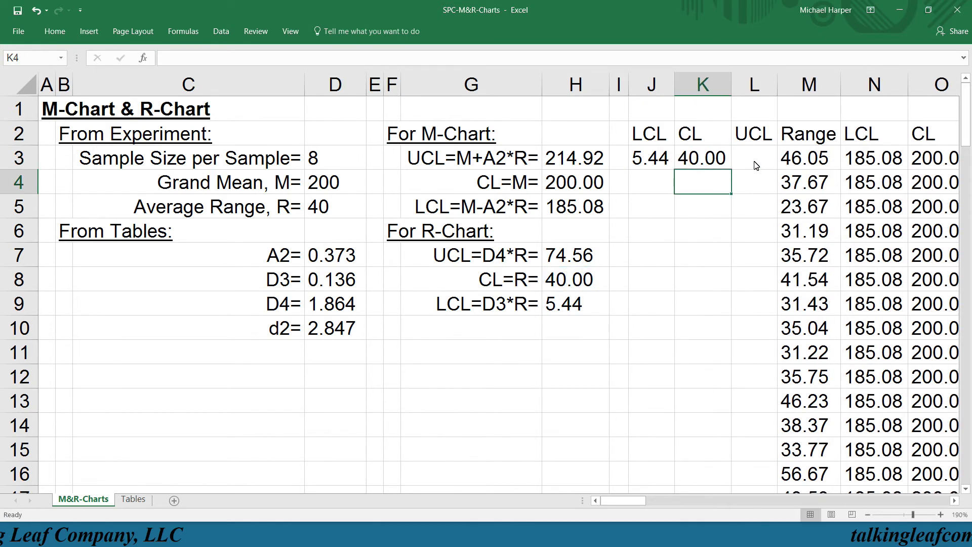
pyautogui.click(754, 161)
pyautogui.write('=')
pyautogui.click(569, 255)
pyautogui.press('Return')
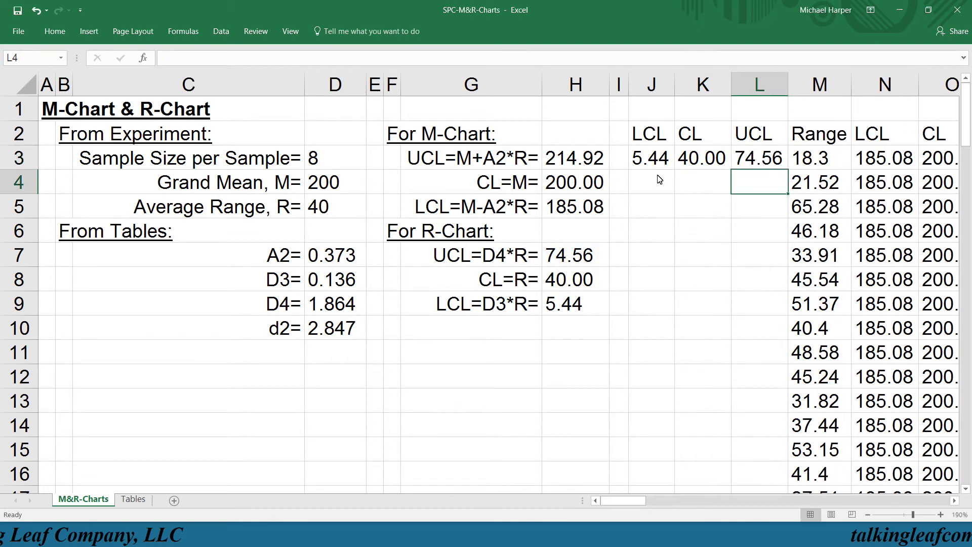
# Enter =J3 in J4 and fill it across to L and down through row 100.
pyautogui.click(658, 180)
pyautogui.write('=')
pyautogui.click(652, 162)
pyautogui.press('Return')
pyautogui.click(665, 186)
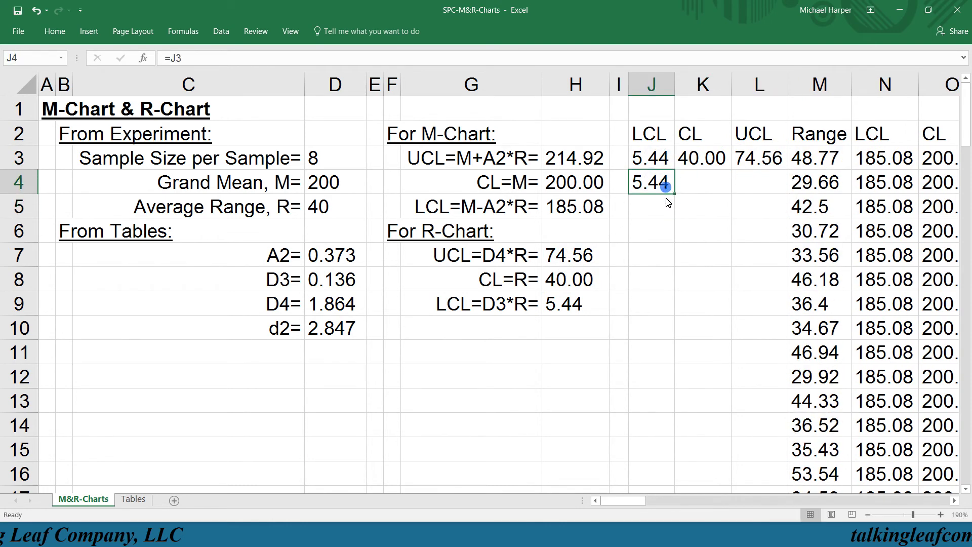
pyautogui.moveTo(677, 197); pyautogui.dragTo(808, 464)
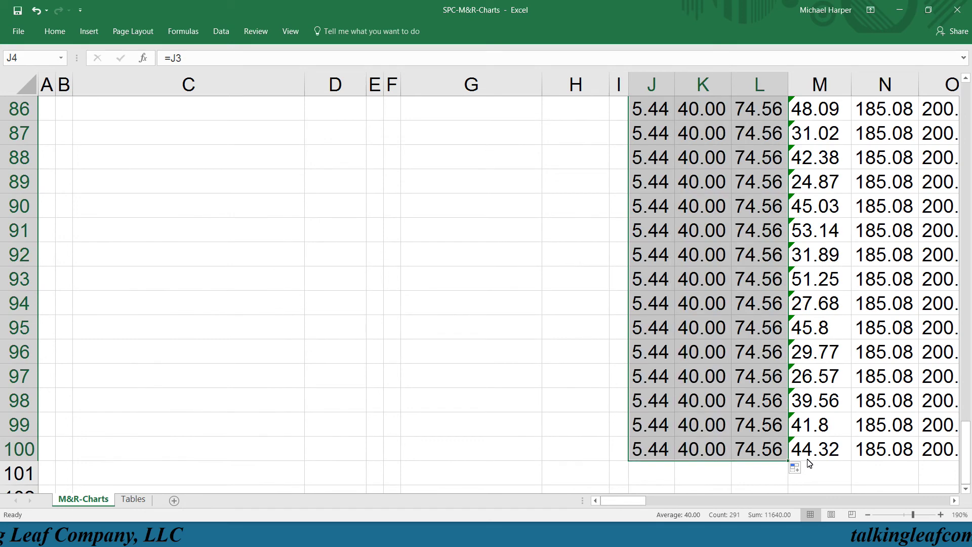
pyautogui.hotkey('ctrl', 'Home')
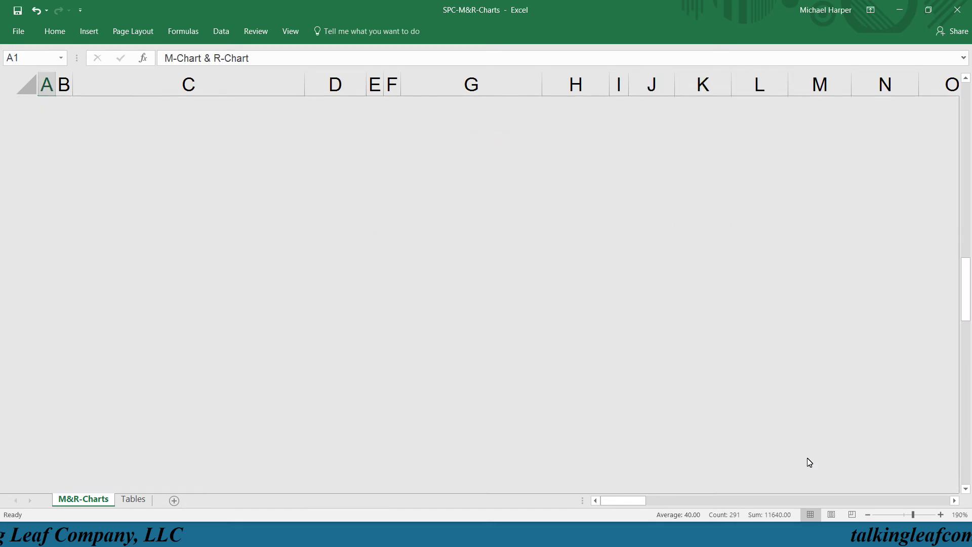
# Insert a 2-D line chart of the LCL, CL, UCL and Range columns through row 100.
pyautogui.moveTo(654, 145); pyautogui.dragTo(804, 143)
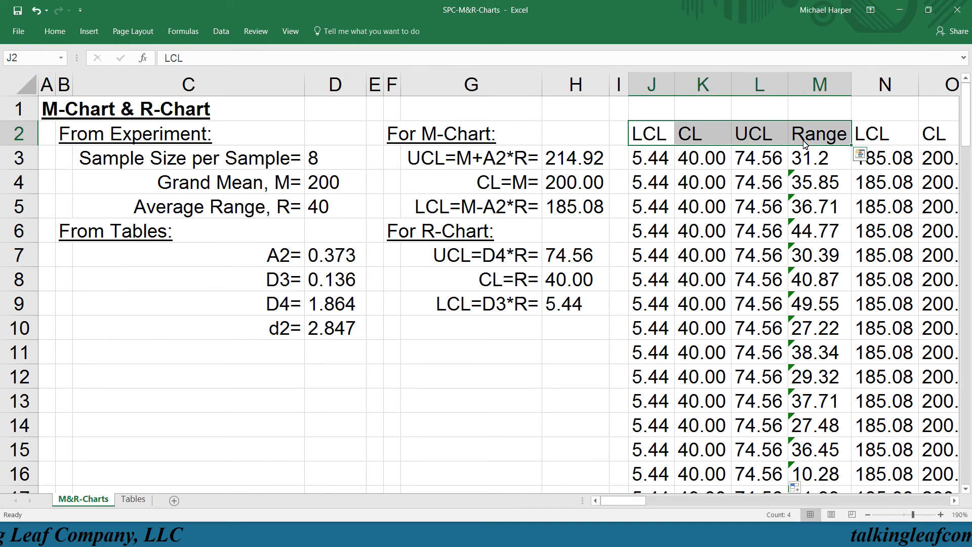
pyautogui.hotkey('ctrl', 'shift', 'Down')
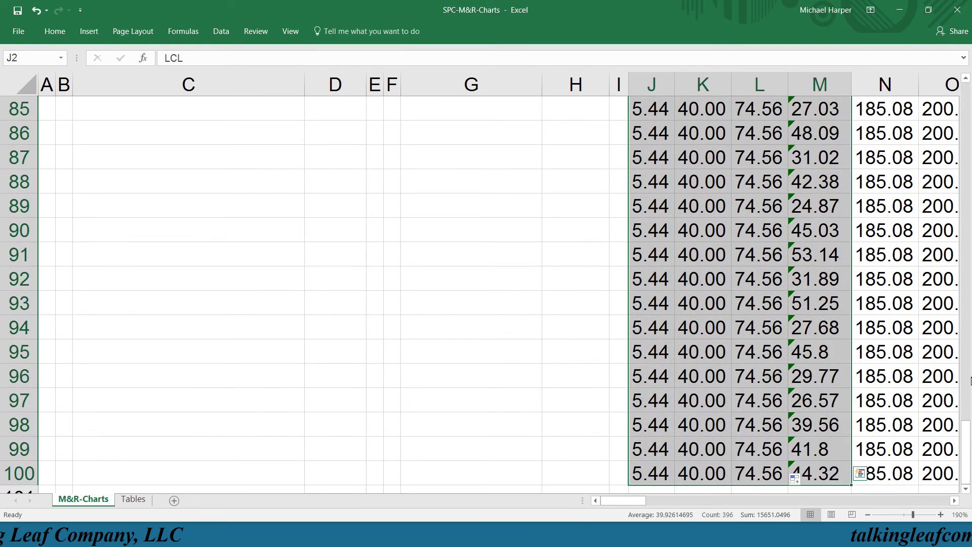
pyautogui.moveTo(966, 450); pyautogui.dragTo(966, 114)
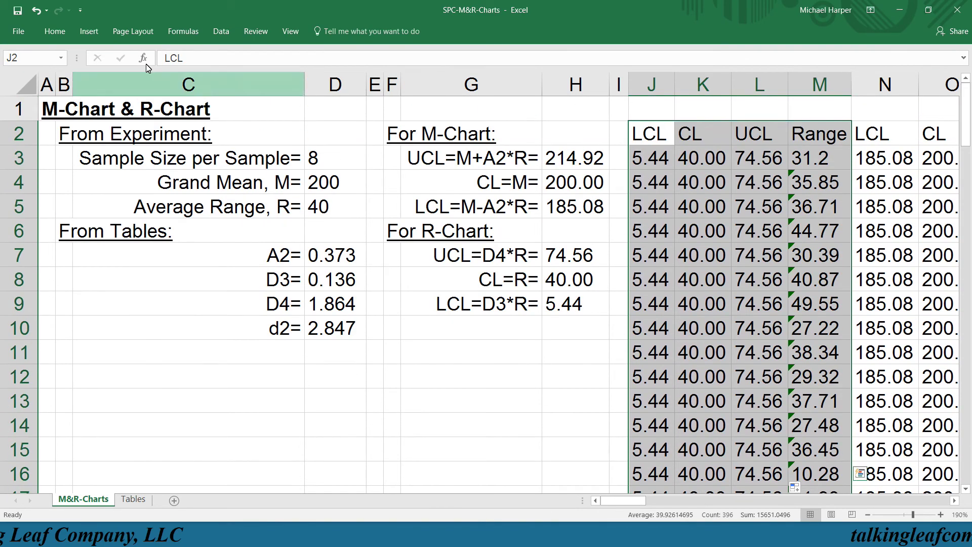
pyautogui.click(93, 34)
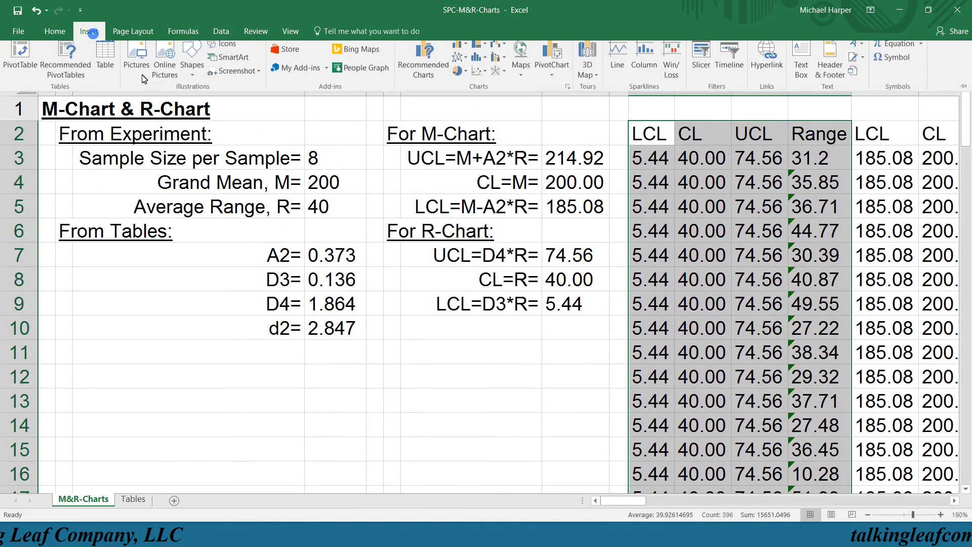
pyautogui.click(466, 64)
pyautogui.click(469, 101)
# Title the chart 'R-chart' and move it left over the parameters area.
pyautogui.click(490, 161)
pyautogui.write('R-chart')
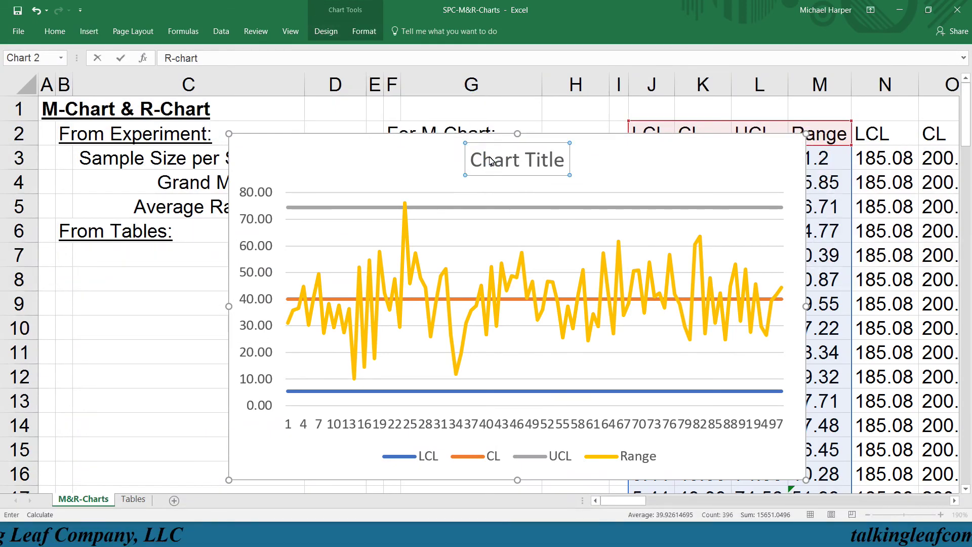
pyautogui.press('Return')
pyautogui.moveTo(400, 140); pyautogui.dragTo(251, 128)
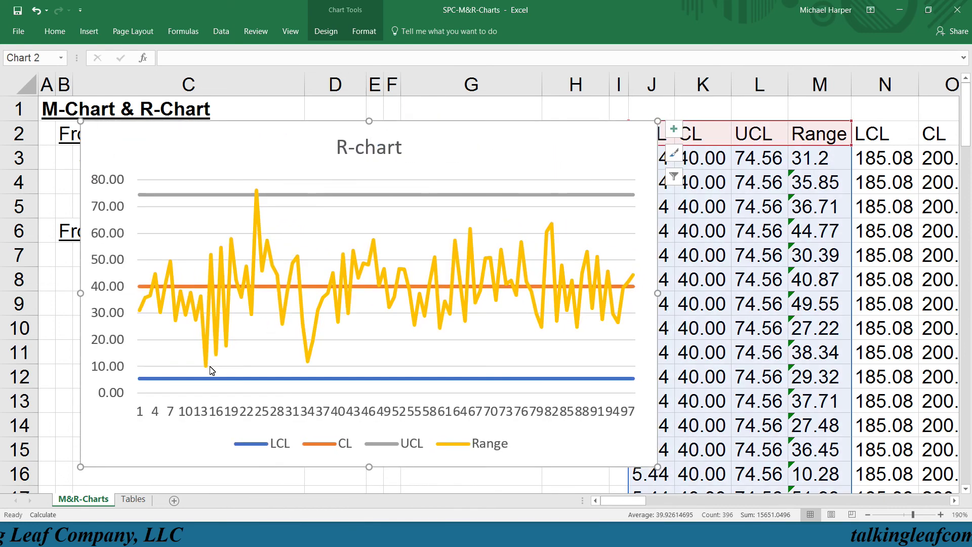